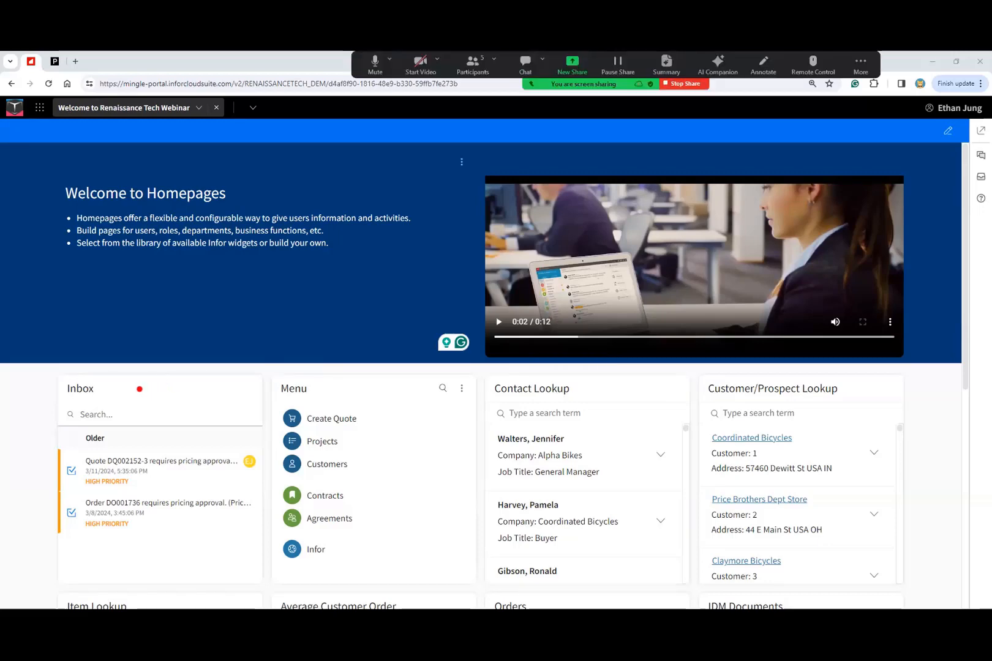
click(140, 388)
click(324, 387)
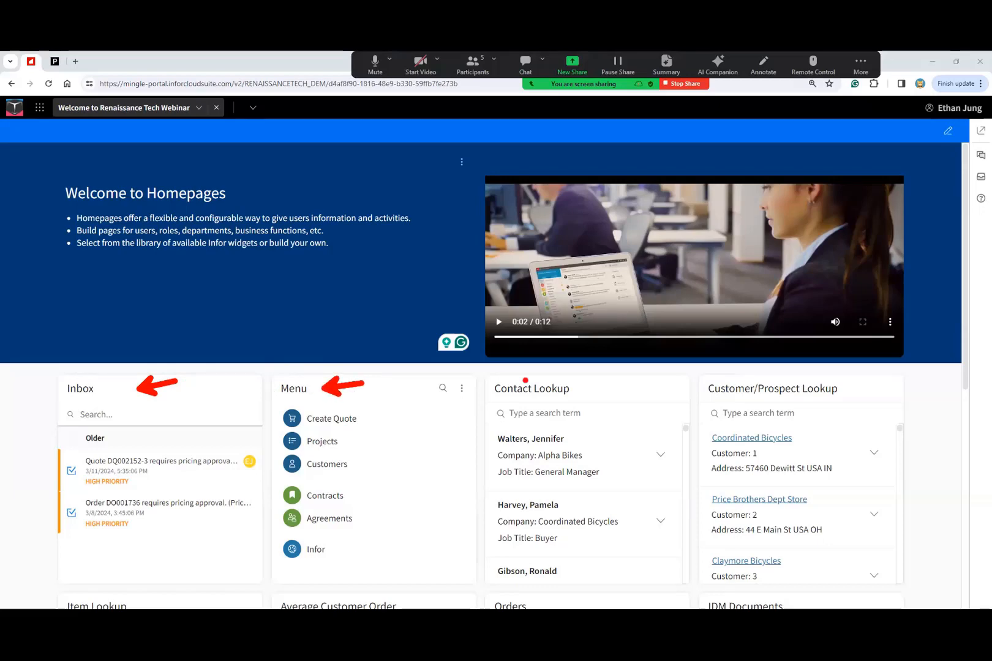
click(593, 390)
click(846, 390)
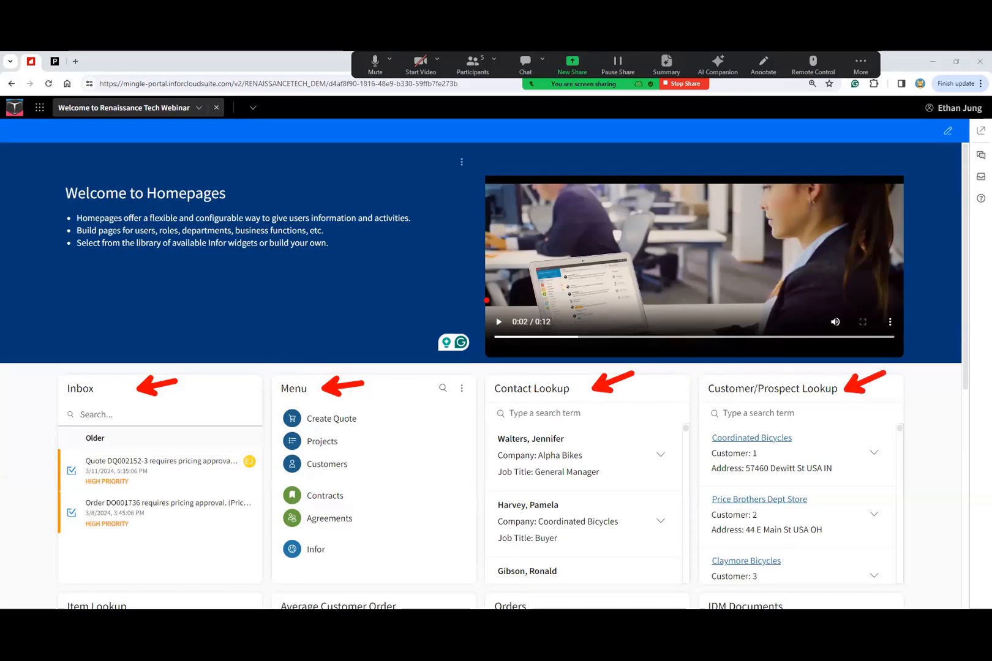
drag(417, 311, 476, 288)
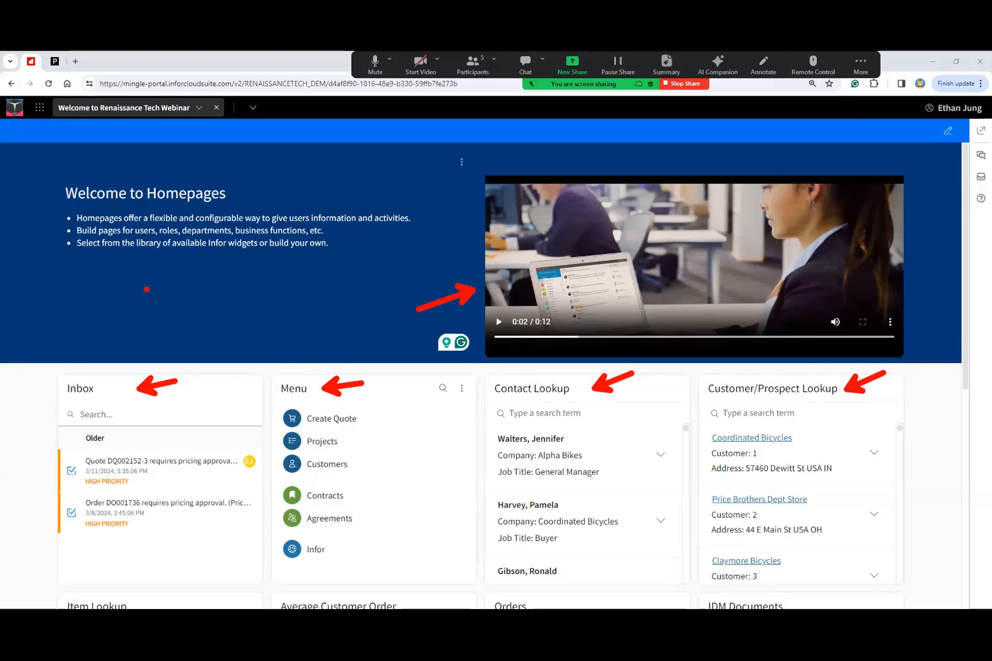
drag(145, 260, 176, 289)
key(Escape)
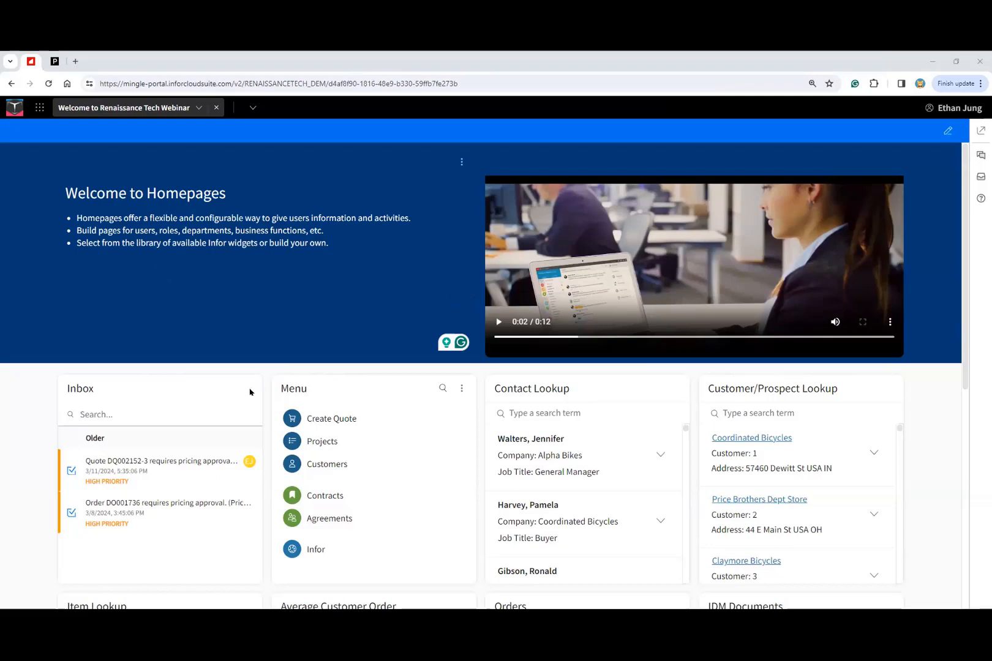
Open Create Quote from the homepage and review the quote list's filter, status and view options without changing them.
click(326, 419)
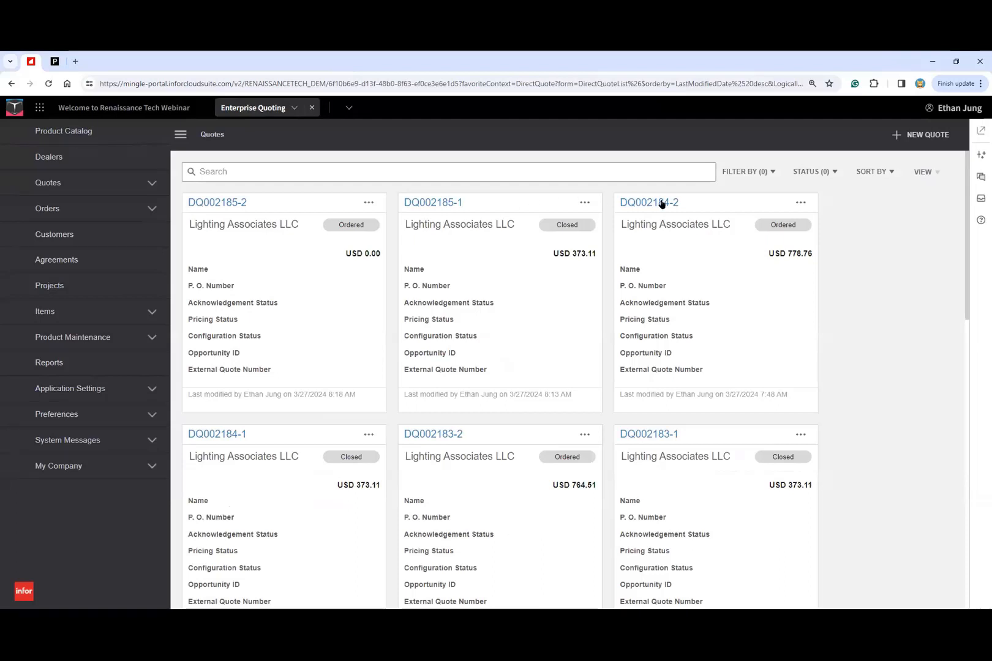
click(737, 174)
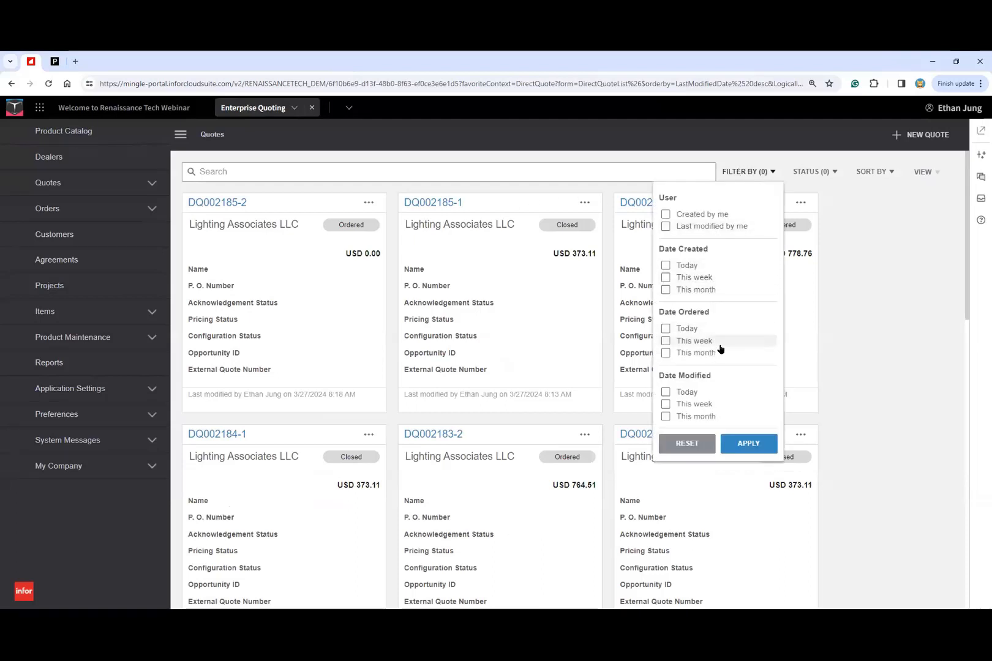
click(857, 337)
click(512, 173)
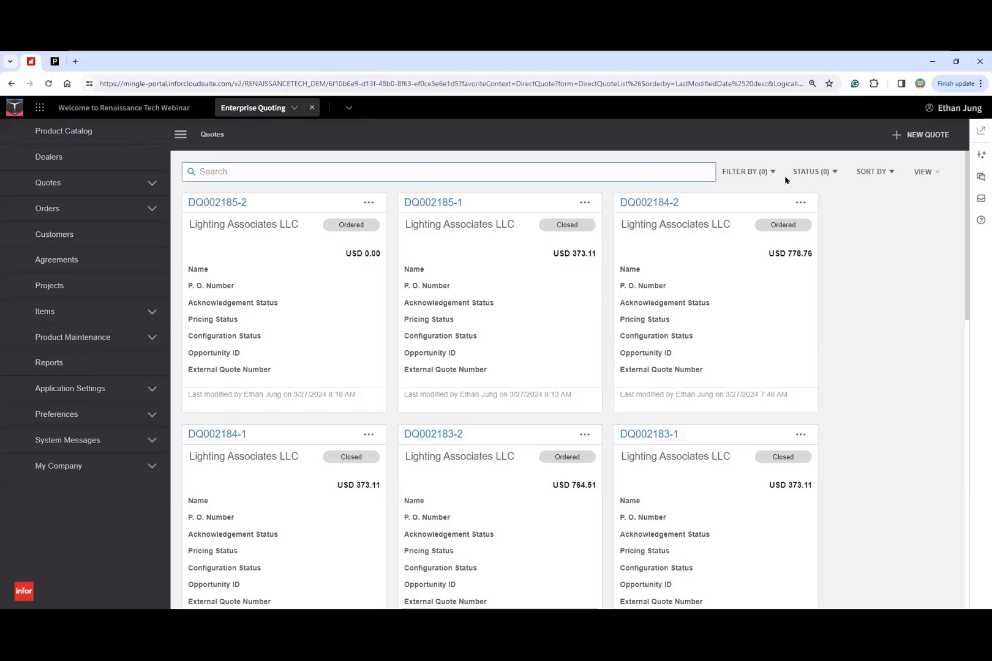
click(806, 173)
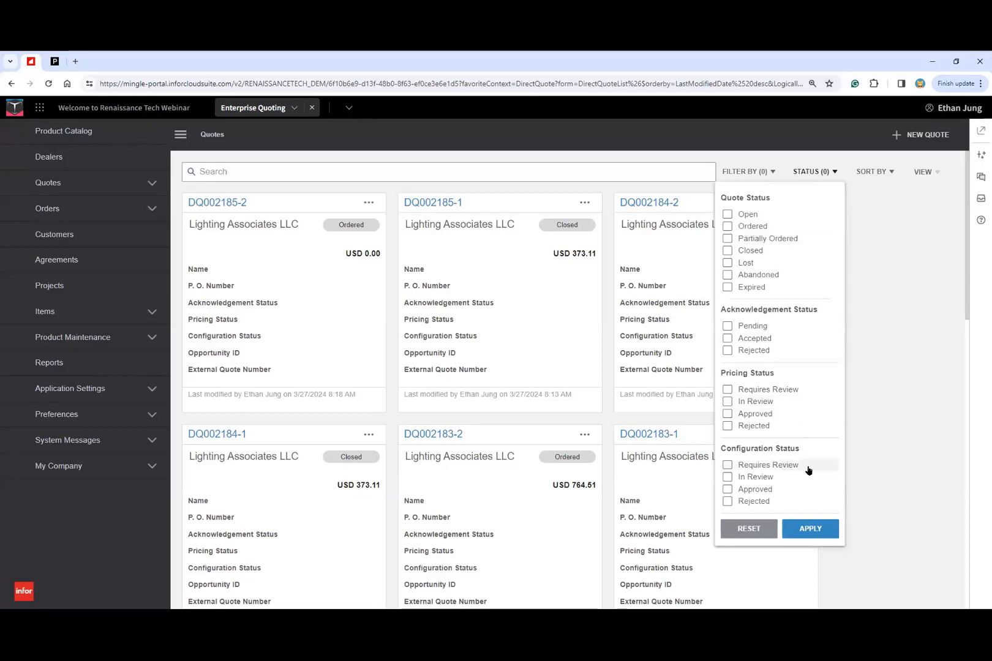
click(870, 467)
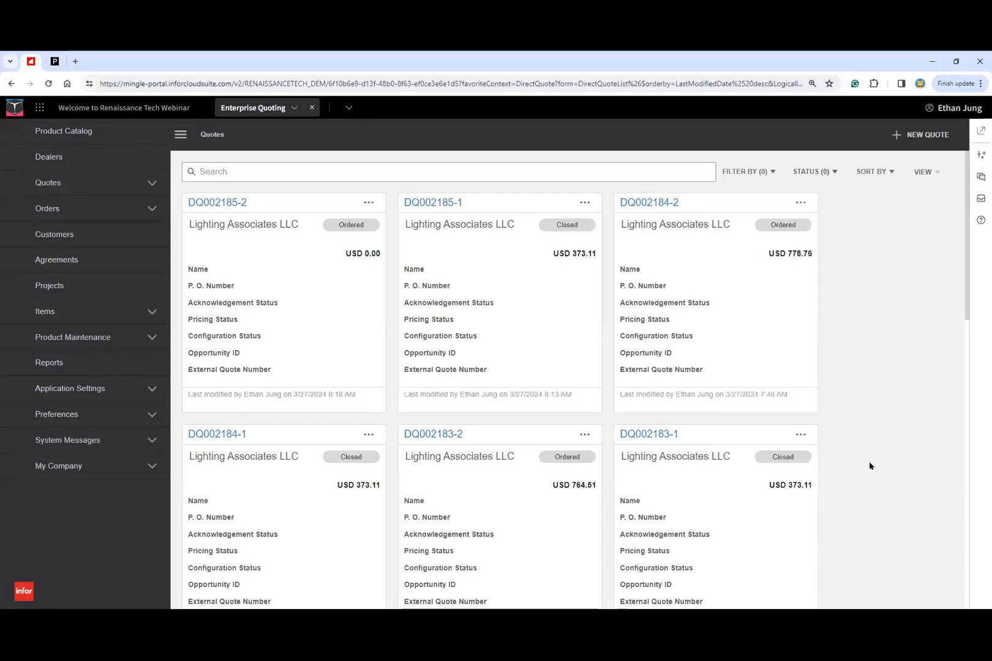
click(922, 172)
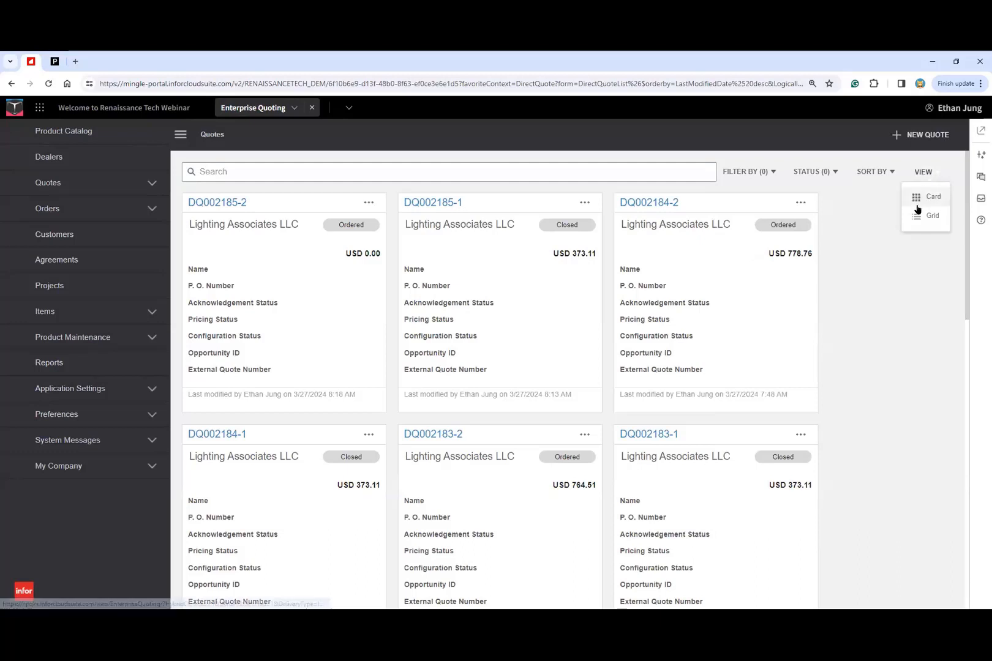
click(842, 265)
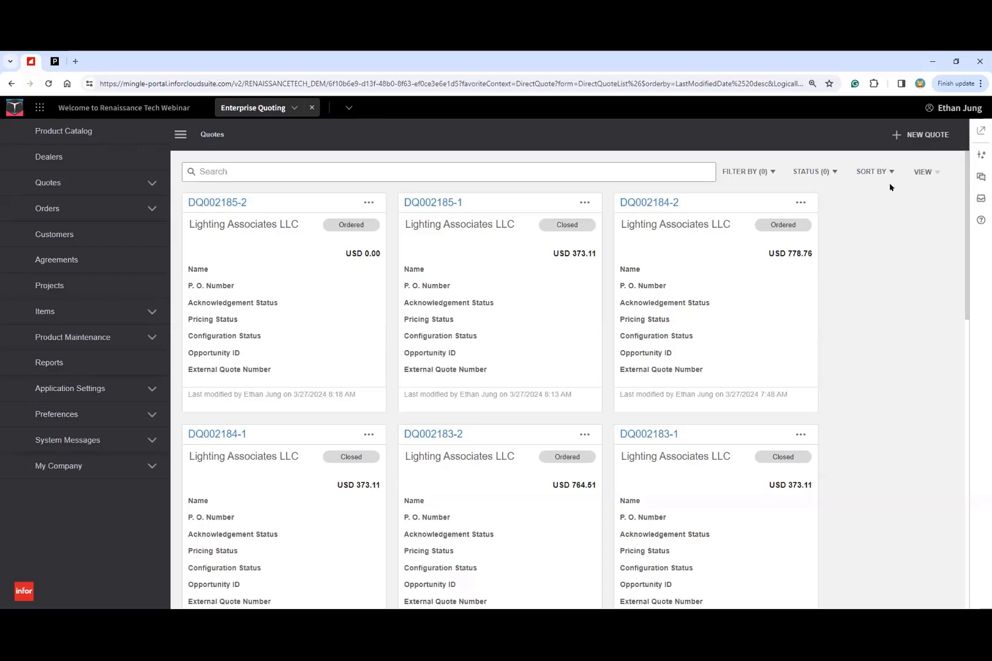
Create a new quote and assign Lighting Associates LLC as its customer by searching for "lighting".
click(925, 134)
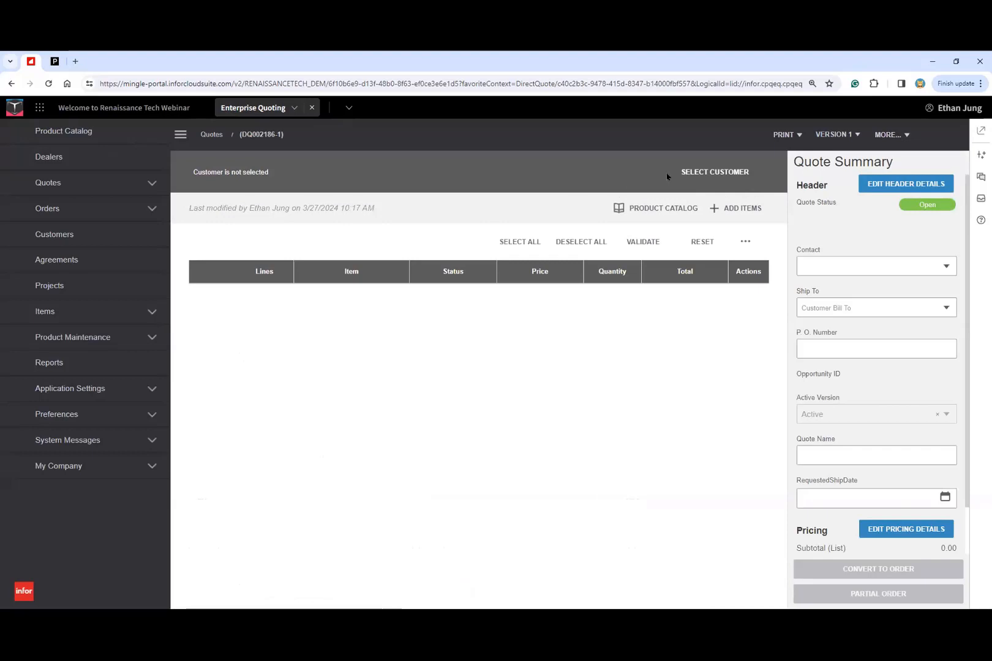
click(720, 173)
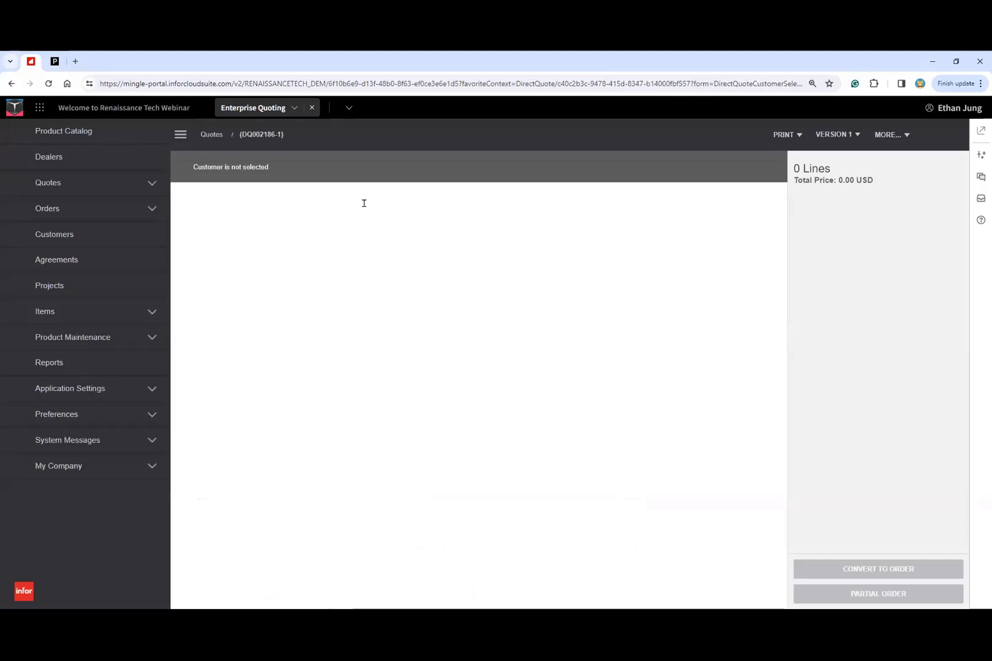
text(lighi)
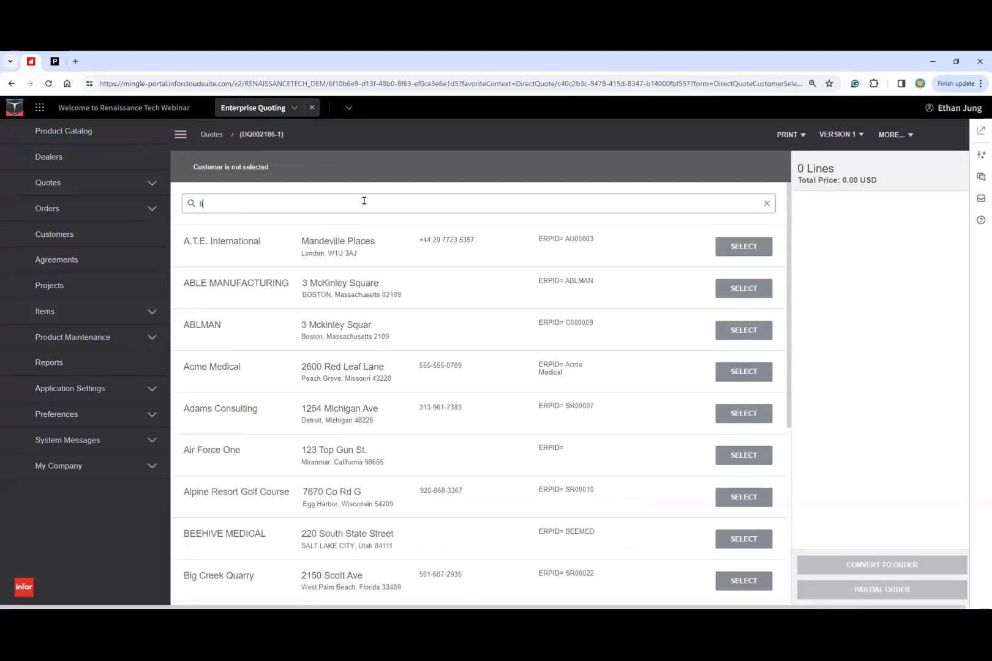
key(BackSpace)
key(BackSpace)
text(hting)
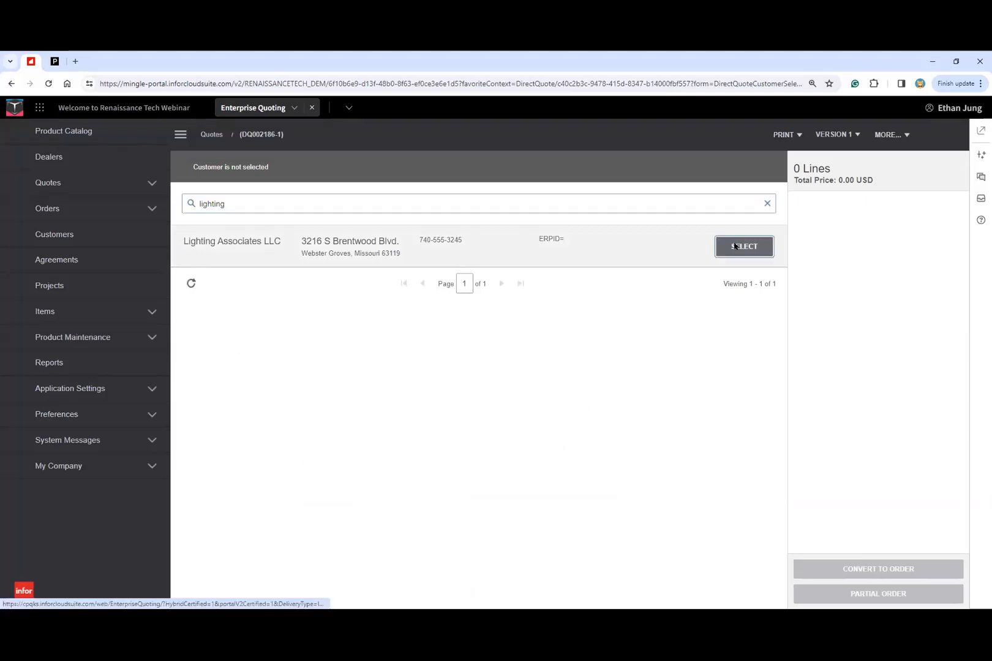
click(736, 246)
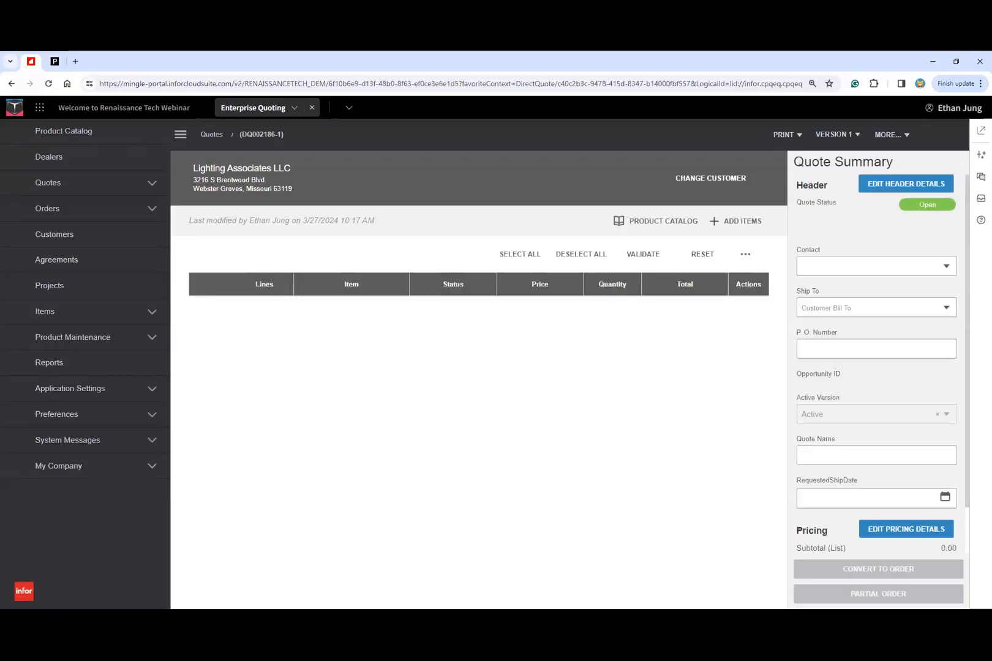
Set the quote's ship-to location to Westfield Parking Garage #45 and choose the customer's contact person.
click(840, 307)
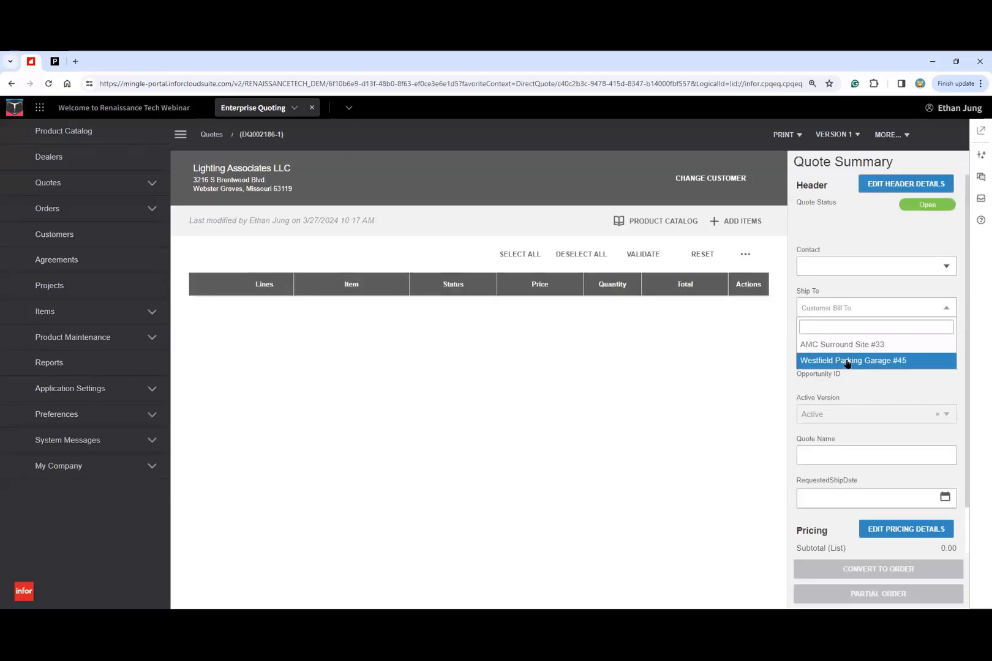
click(848, 364)
click(843, 268)
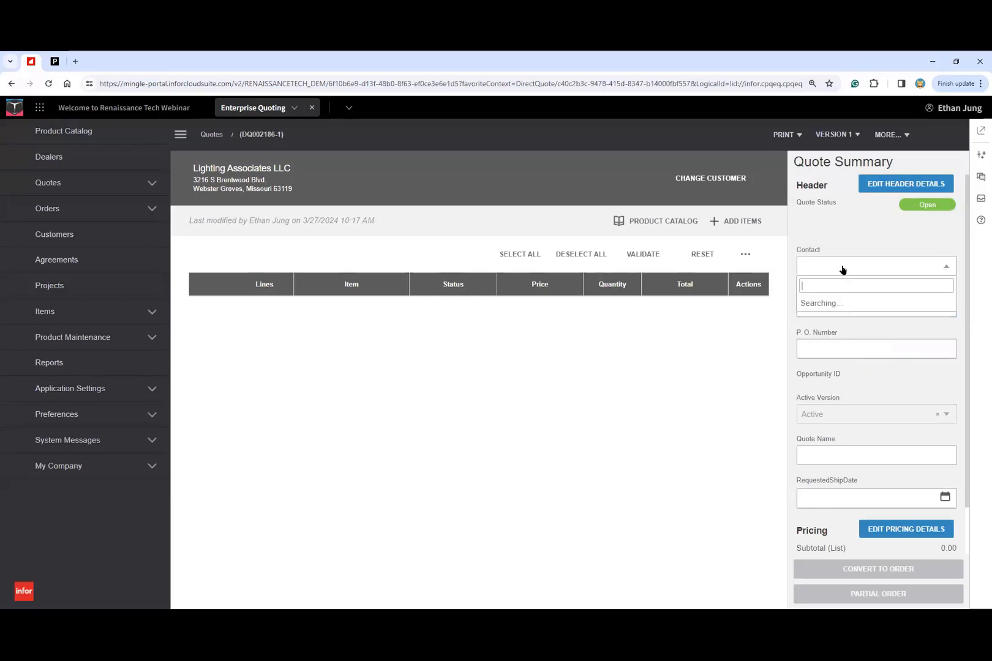
click(843, 304)
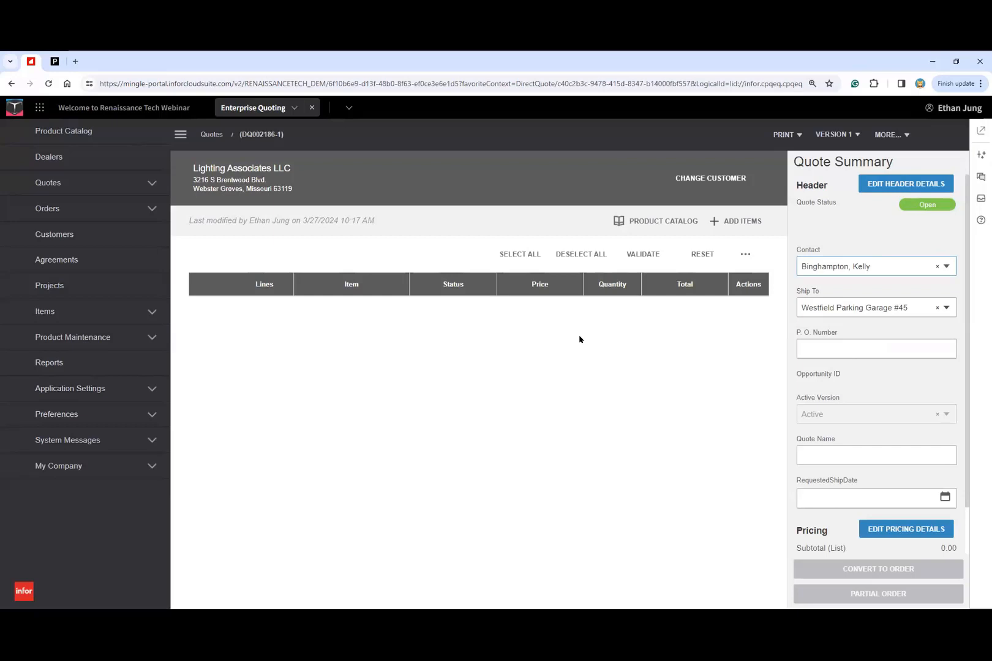
Search the product catalog for "awning" and start configuring the 3D Awning for the quote.
click(650, 221)
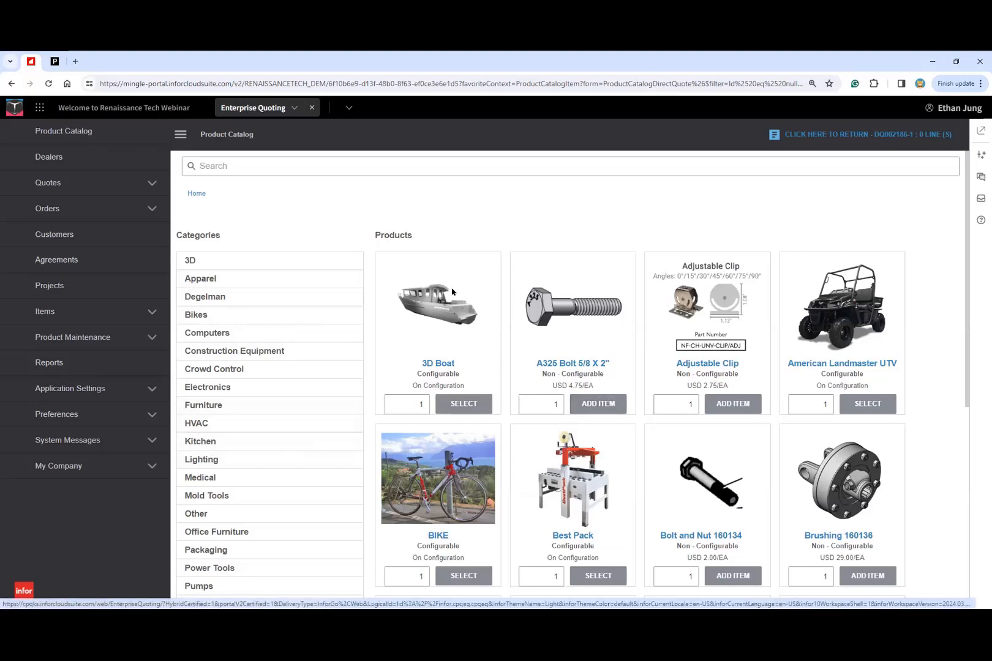
click(375, 167)
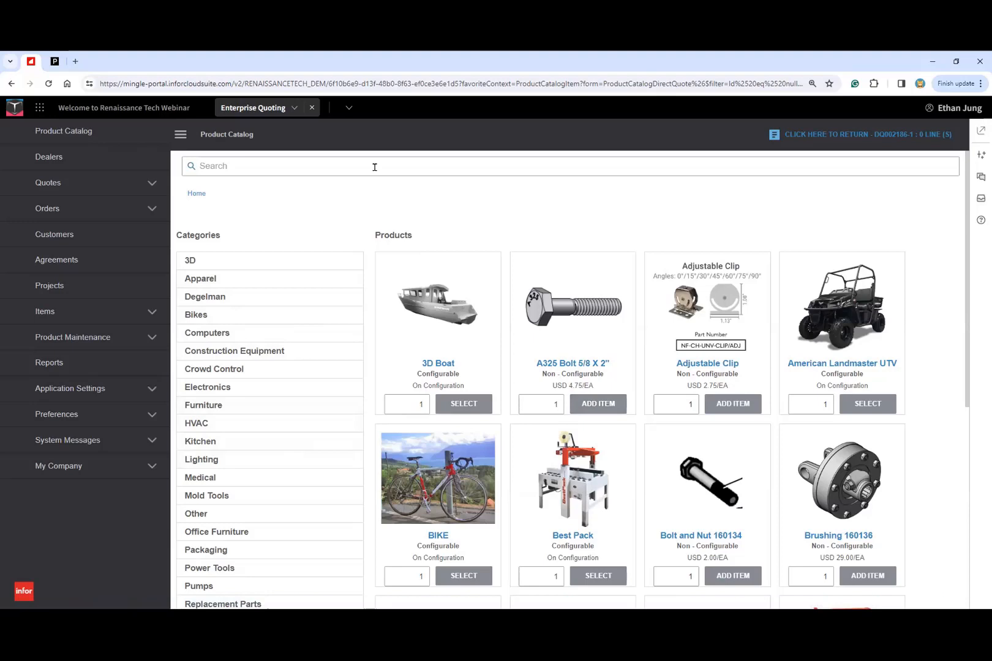
text(awning)
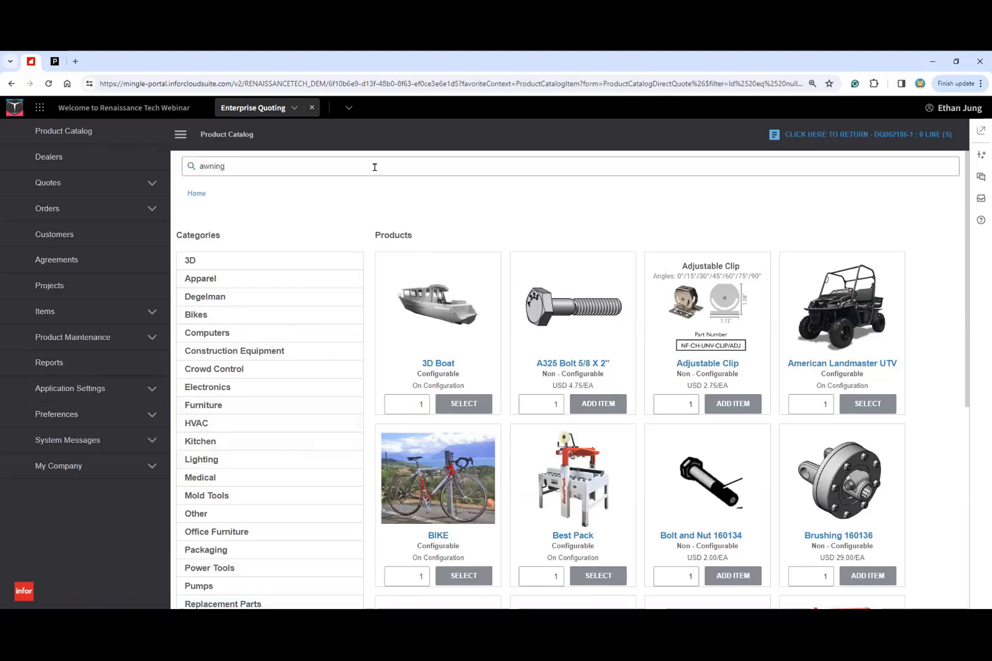
key(Return)
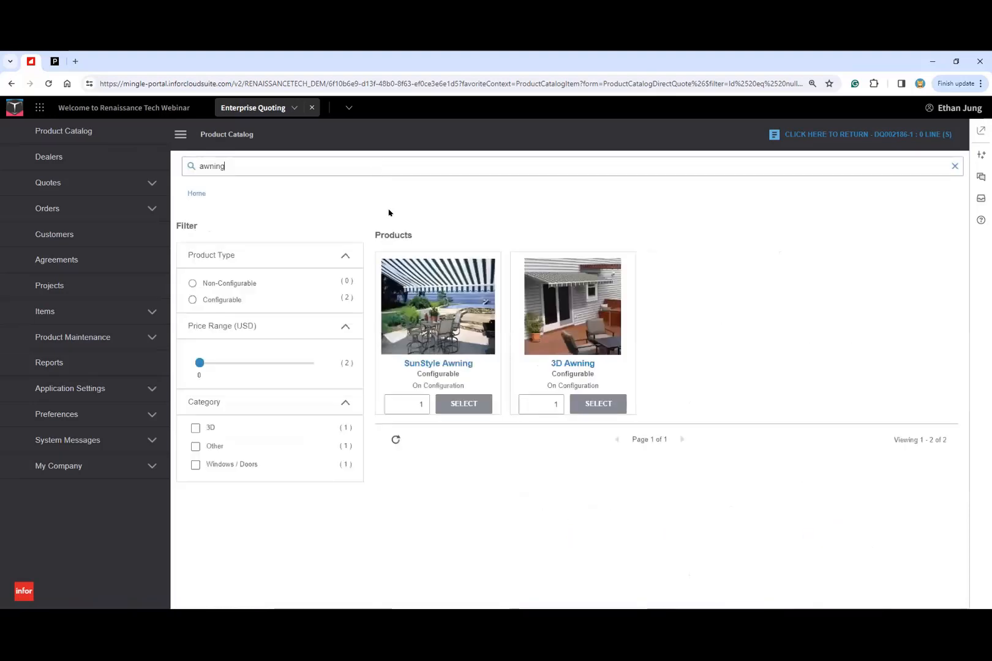
click(598, 403)
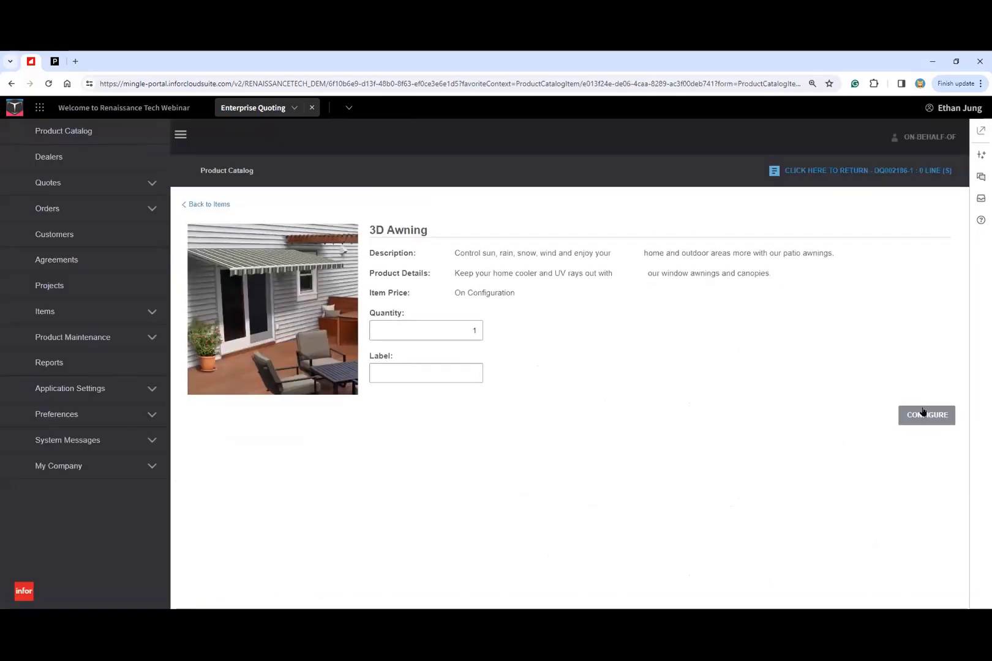
click(924, 414)
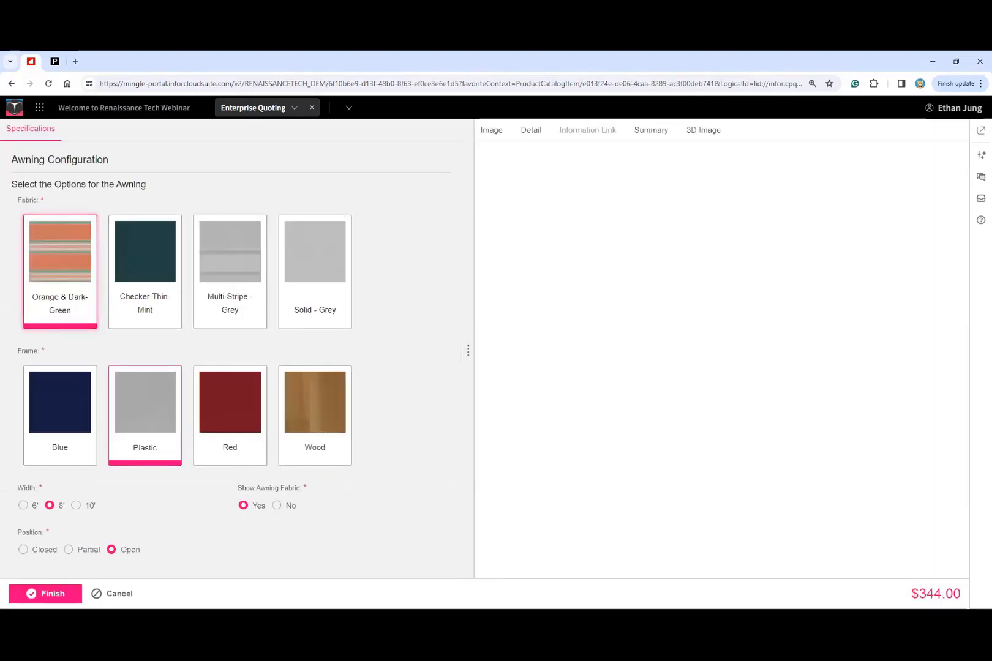
Set the awning's fabric to Checker-Thin-Mint and its frame to Wood, checking the 3D image and price details.
click(138, 300)
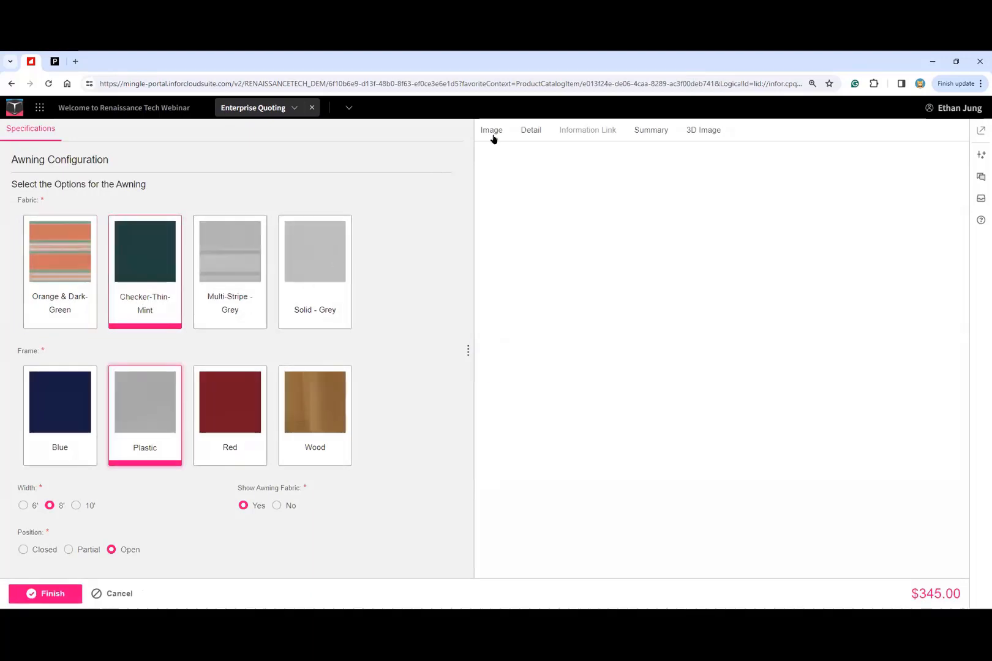
click(701, 130)
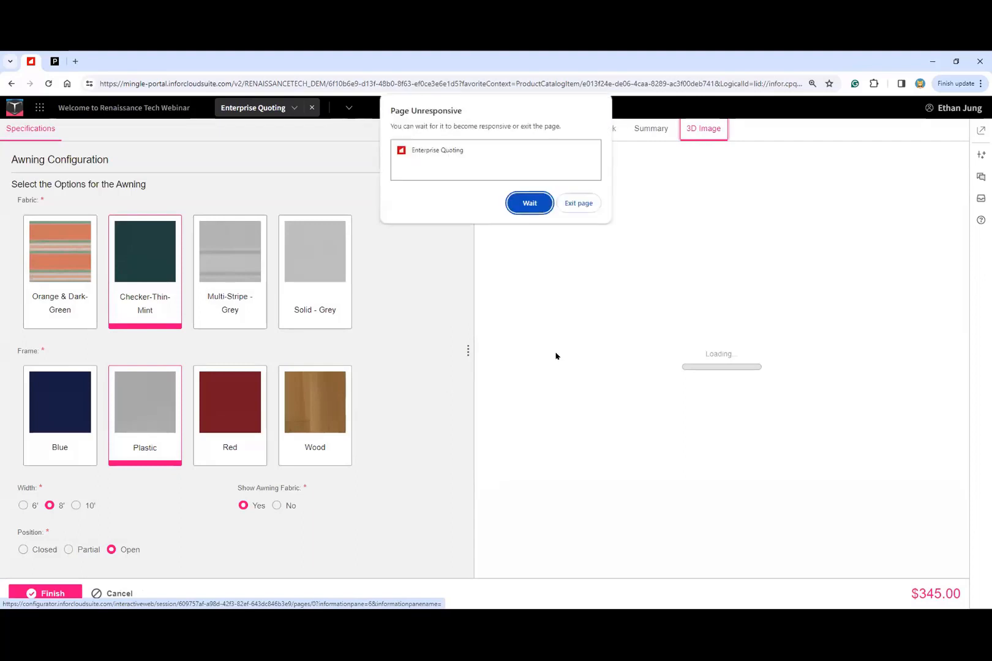
click(538, 203)
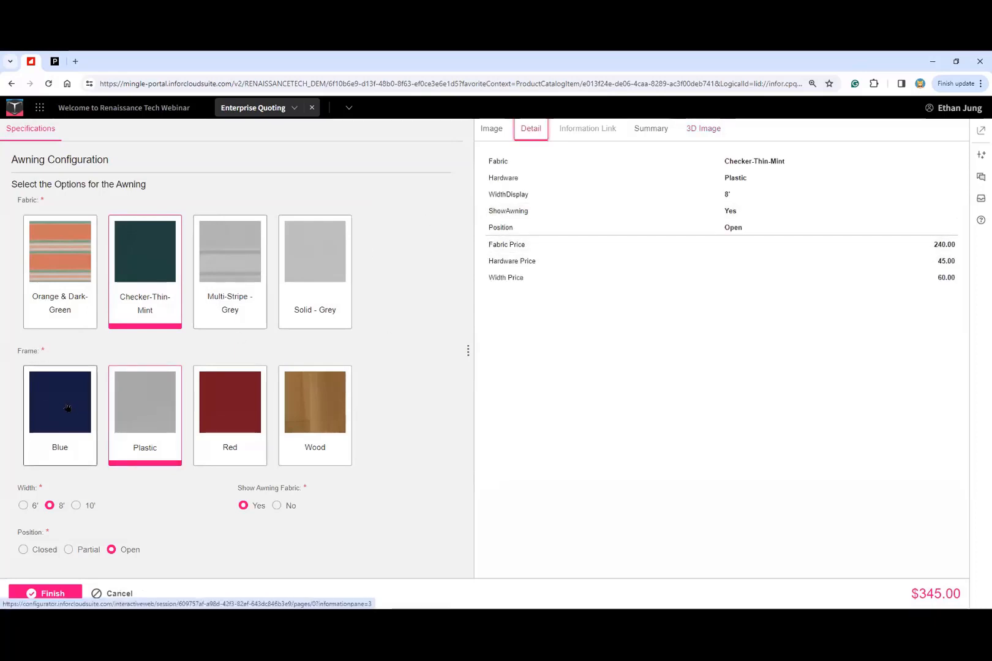
click(319, 411)
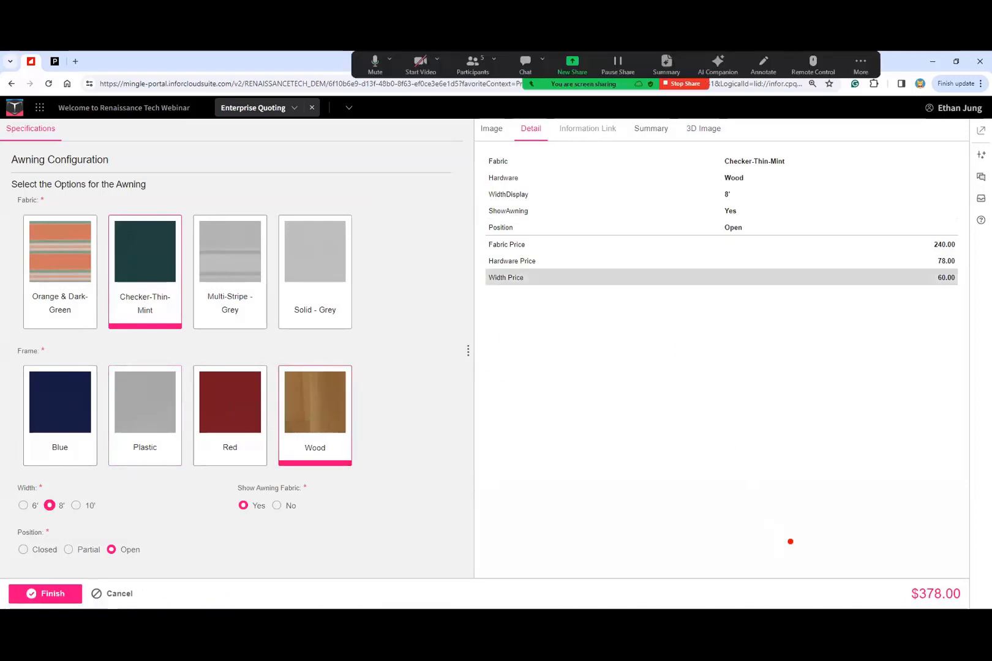
drag(897, 589, 850, 559)
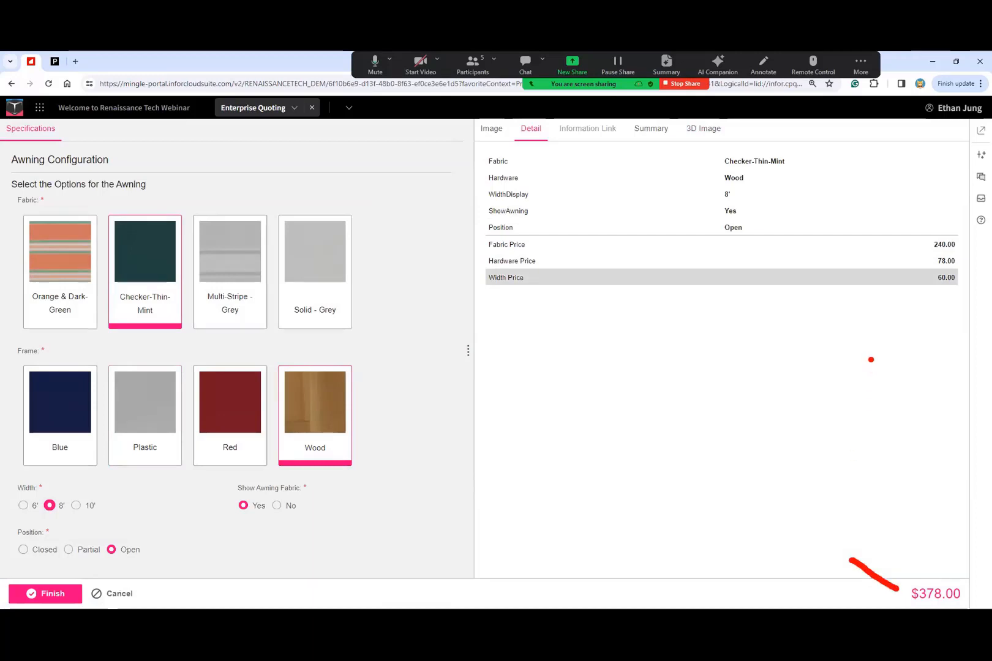
mouse_move(891, 229)
mouse_down()
mouse_move(972, 317)
mouse_move(964, 322)
mouse_up()
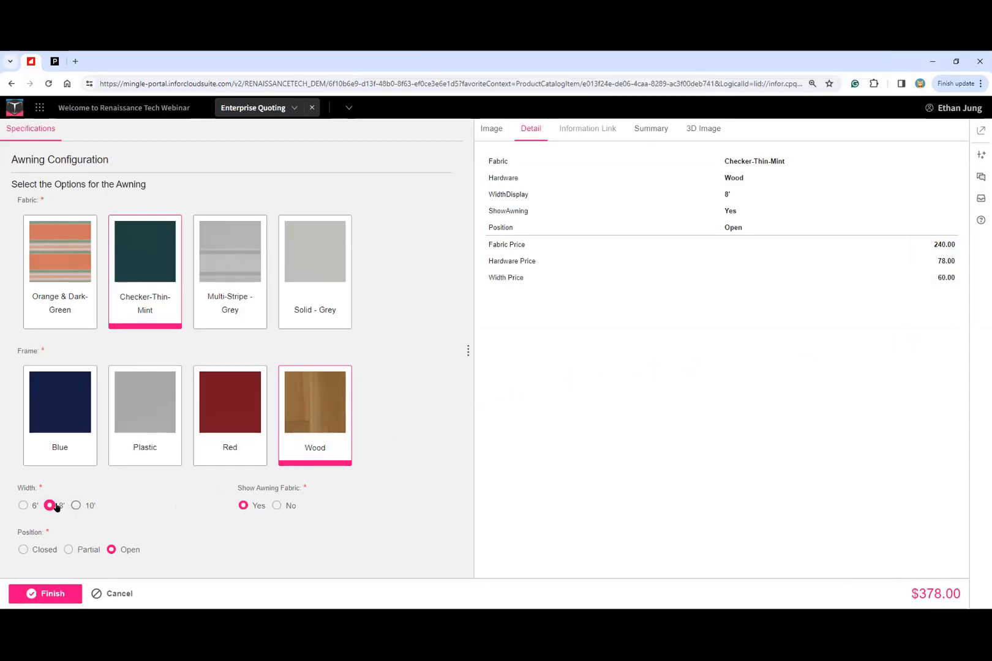
Set the awning's width to 10' and its position to Partial, and view the summary and 3D image.
click(76, 506)
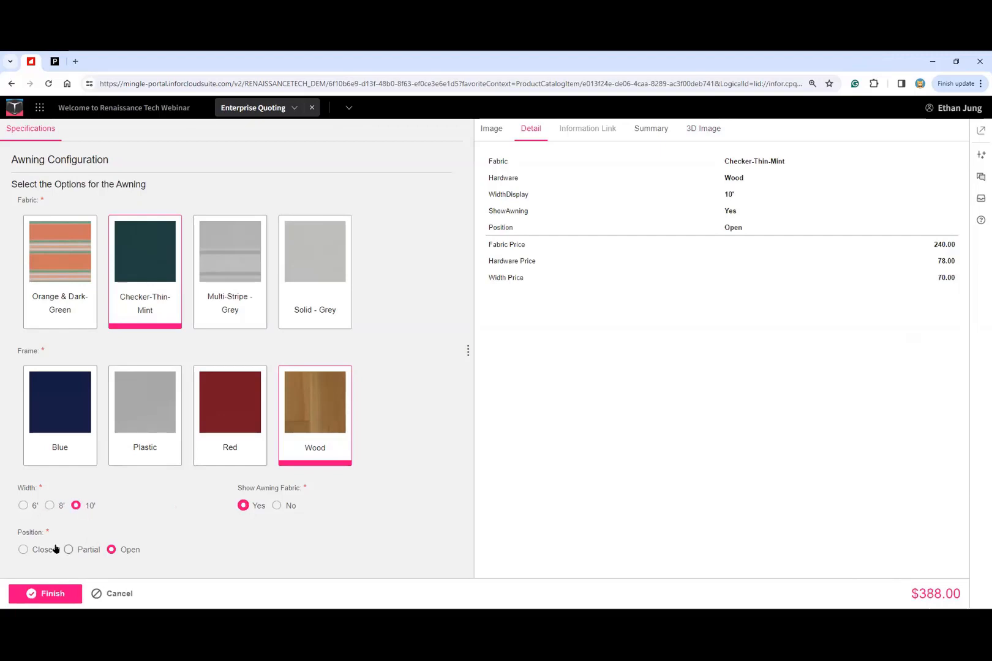
click(67, 549)
click(645, 130)
click(703, 129)
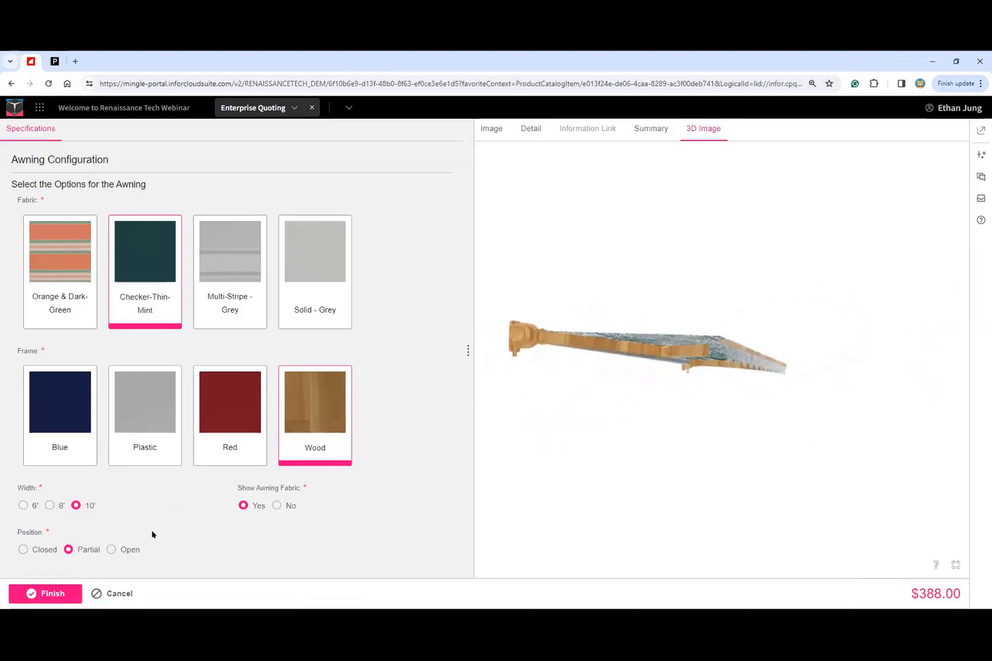
Set the awning's position to Open and finish the configuration to add it to the quote.
click(112, 550)
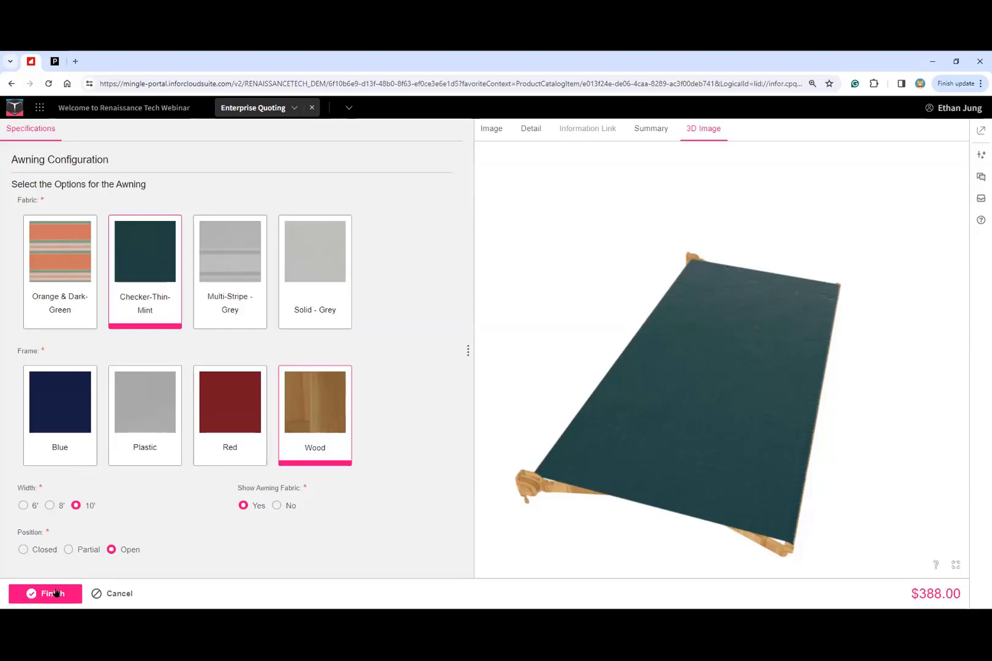
click(55, 593)
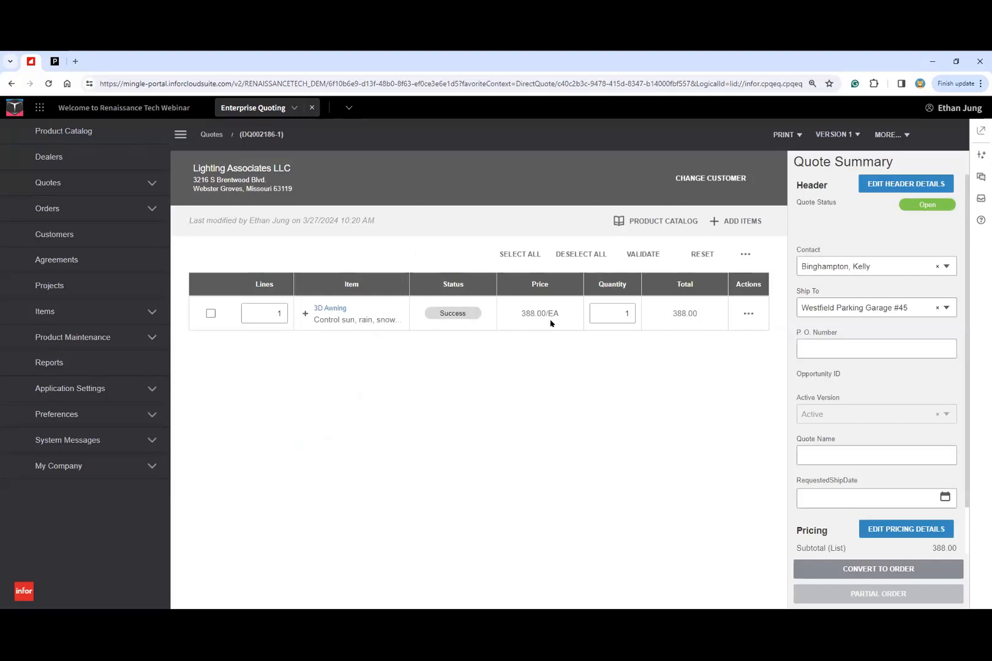
Create a second version of the quote and check the list of available versions.
click(887, 136)
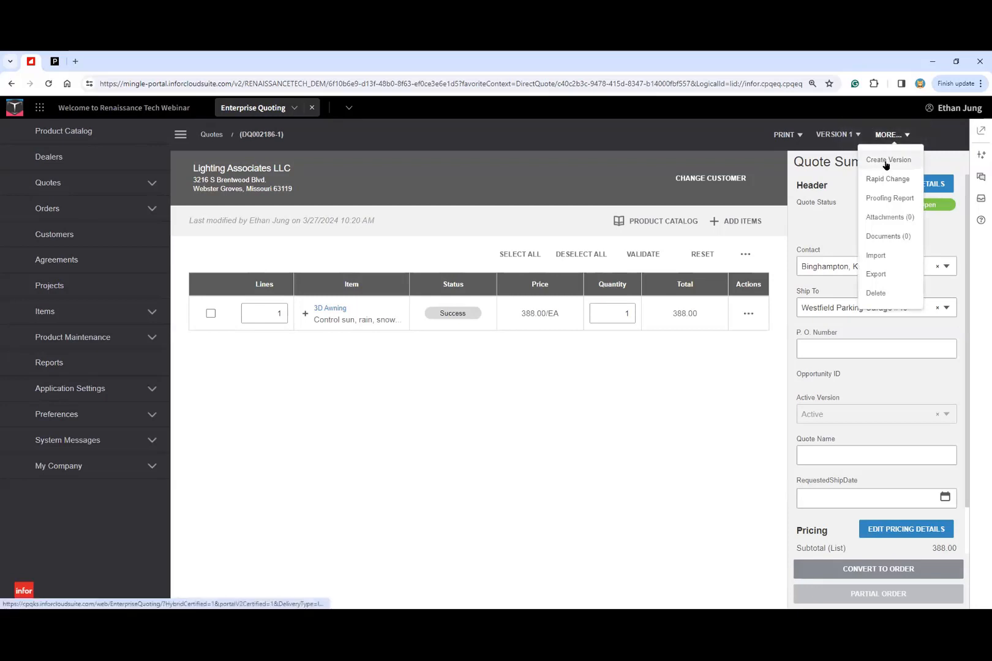
click(885, 162)
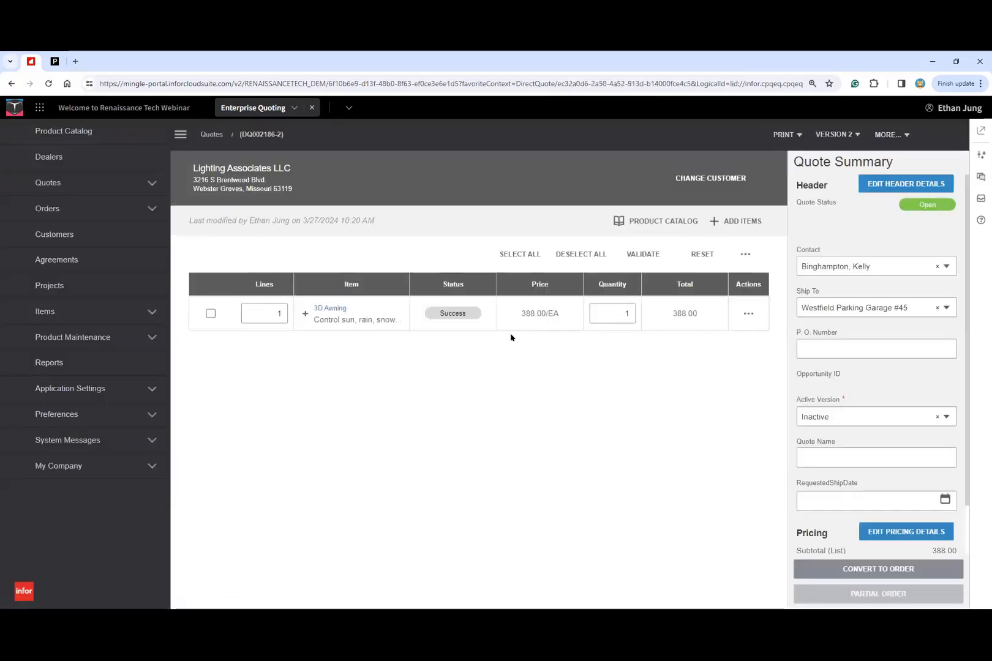
click(825, 143)
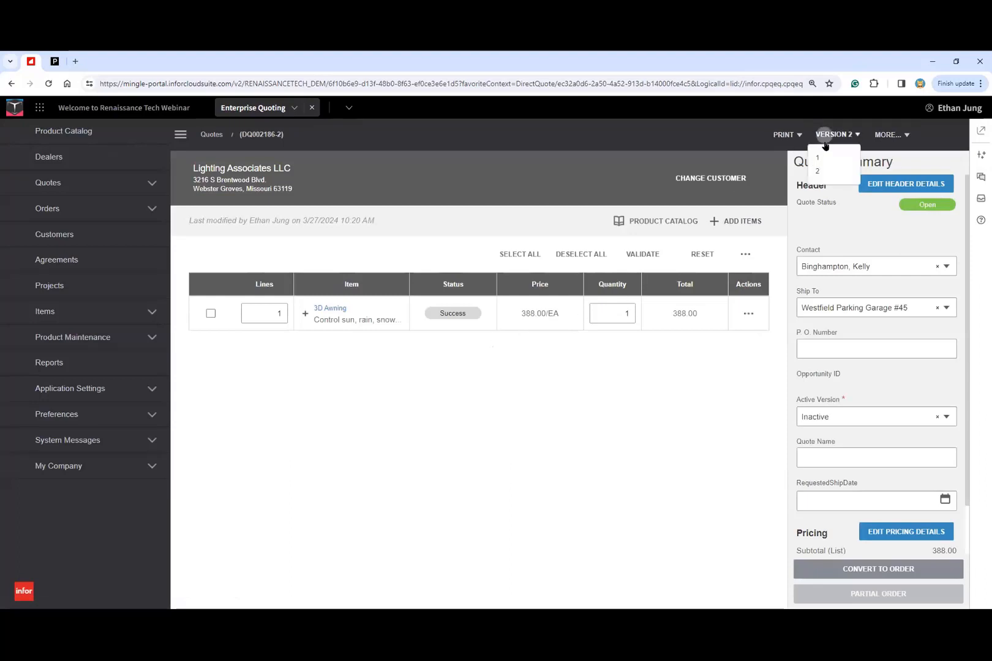
click(534, 442)
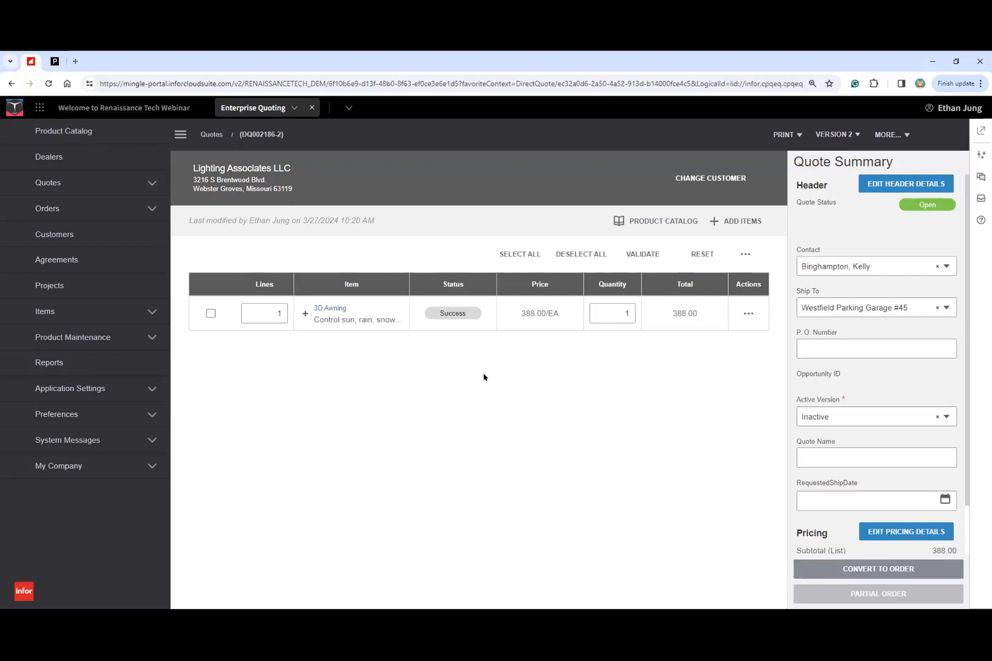
Search the product catalog for "wooddoor" and select the WoodDoor item for the quote.
click(731, 221)
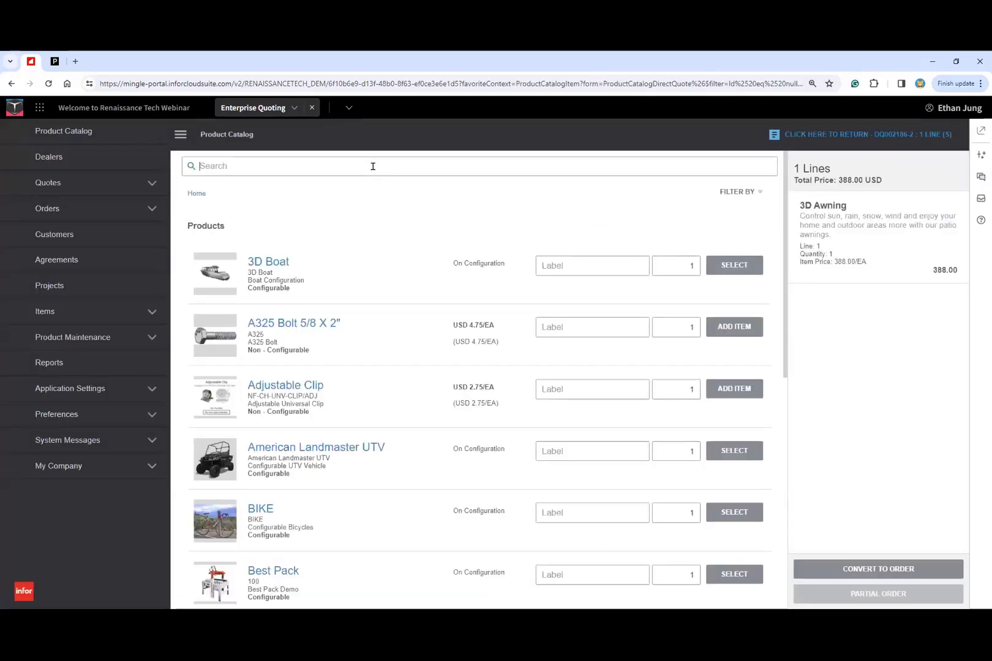
text(wooddoor)
key(Return)
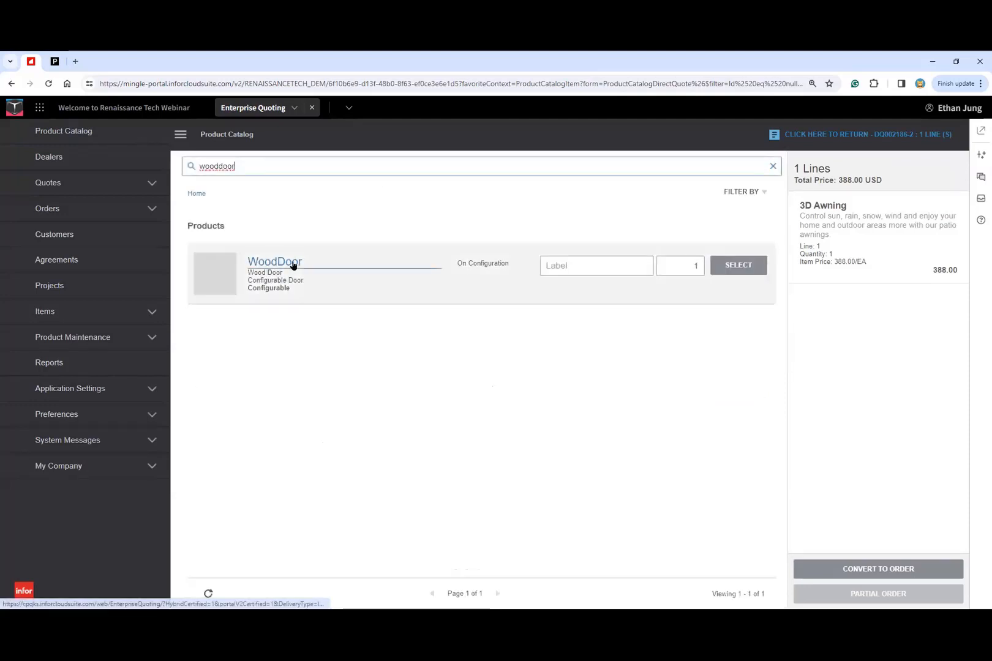
click(737, 267)
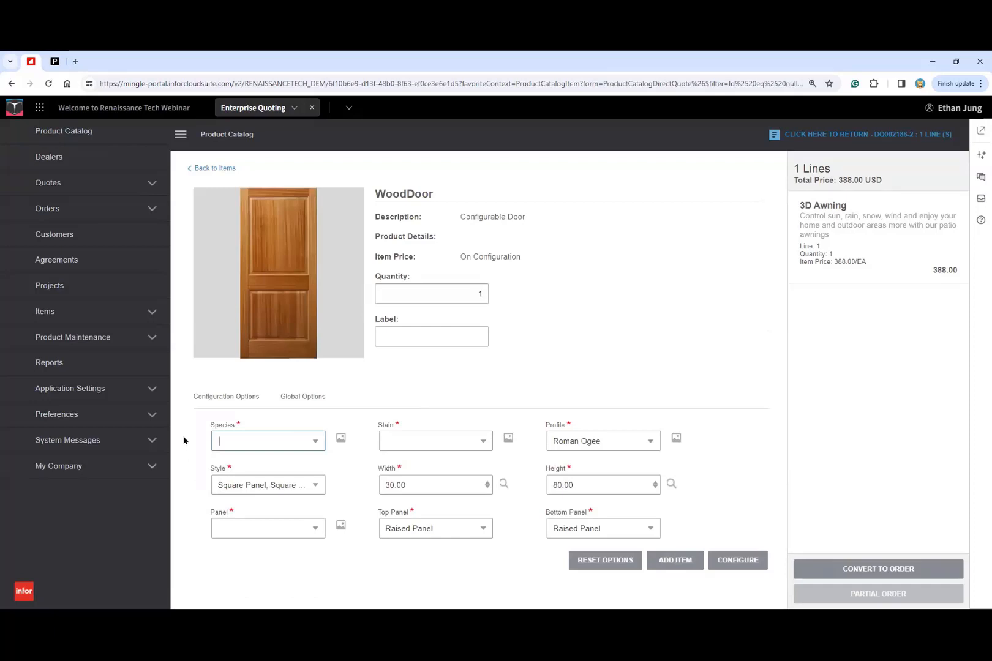
Set the WoodDoor's species to Cherry, its stain to Cider and its panel to Raised Panel.
mouse_move(260, 453)
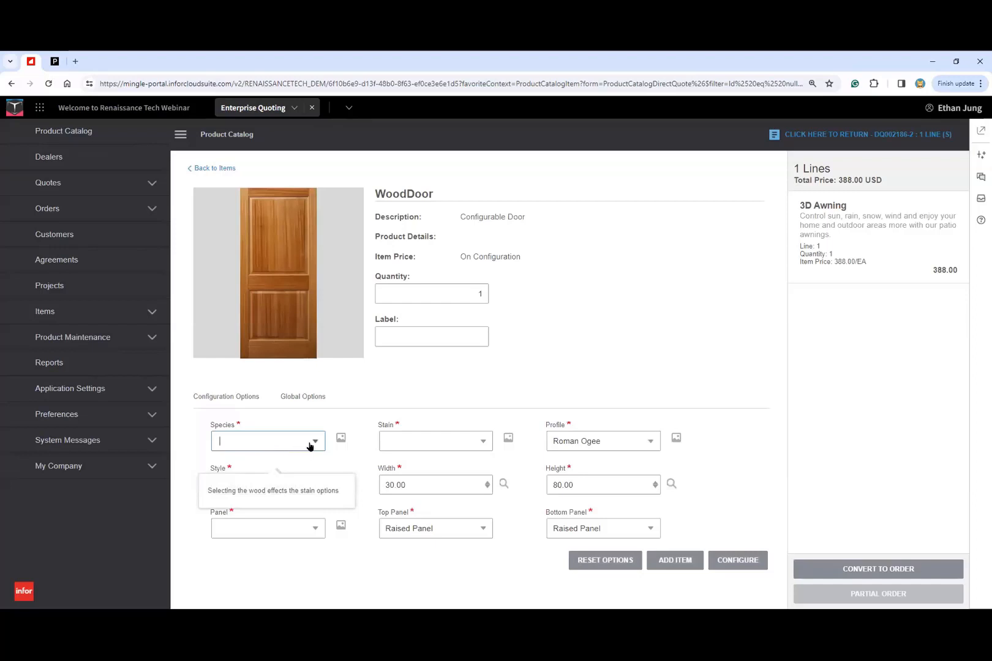
click(340, 439)
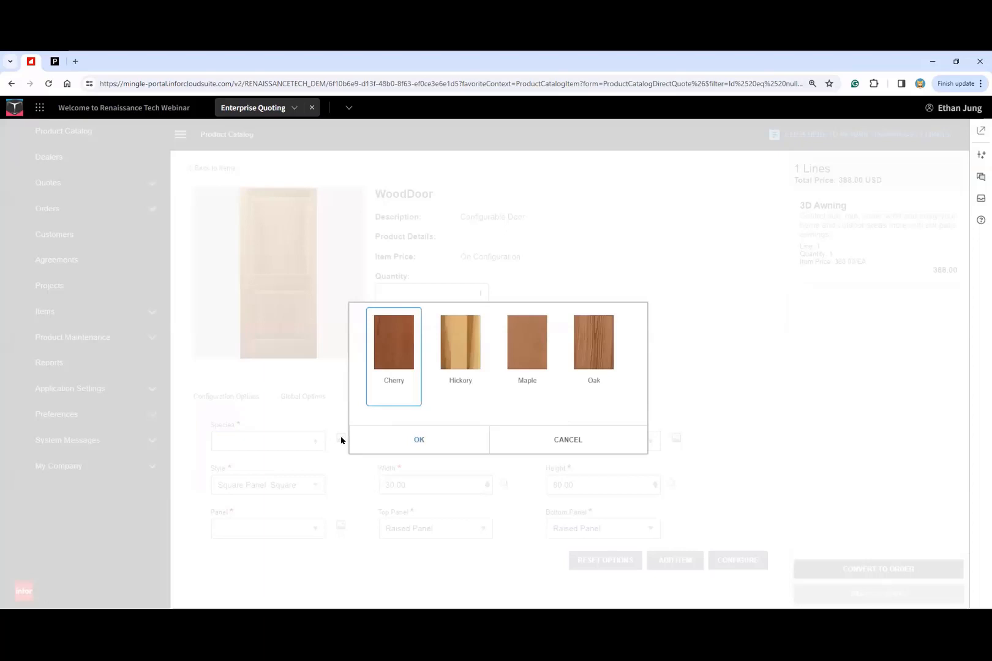
click(393, 373)
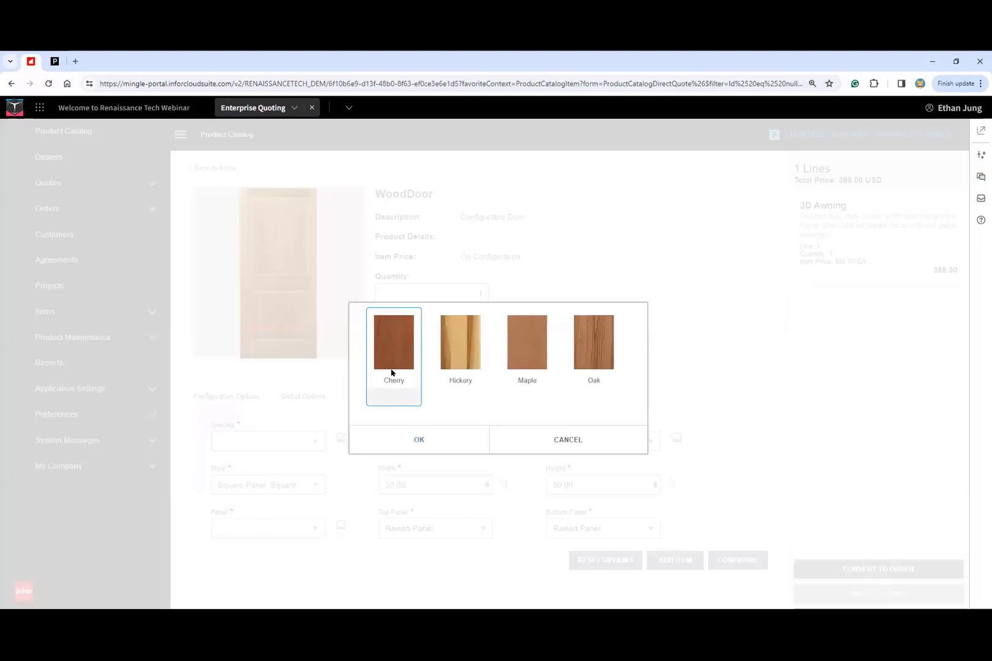
click(406, 446)
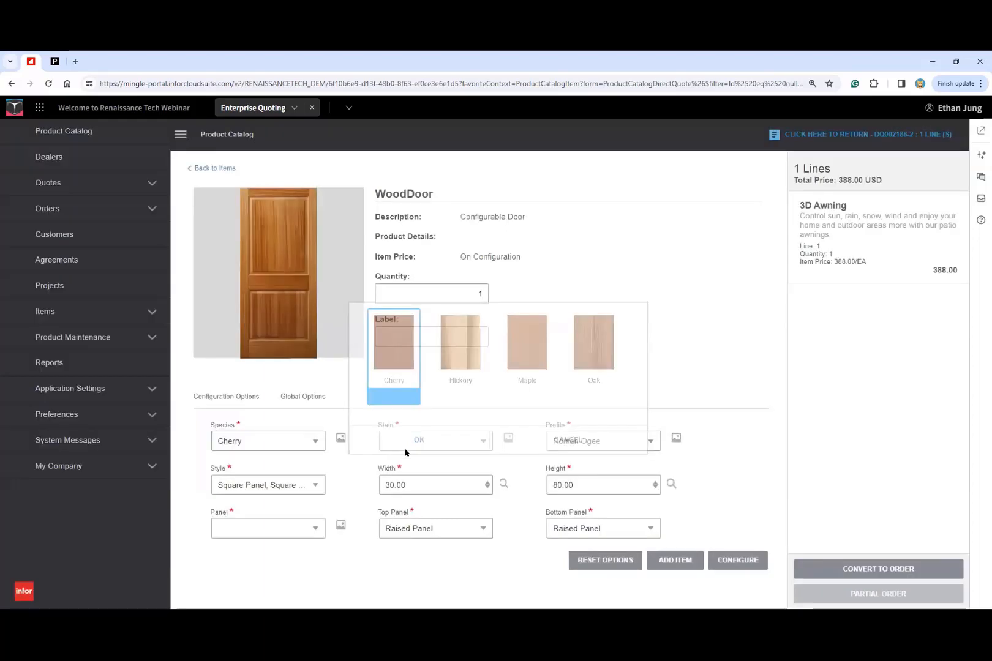
click(508, 438)
click(476, 379)
click(451, 438)
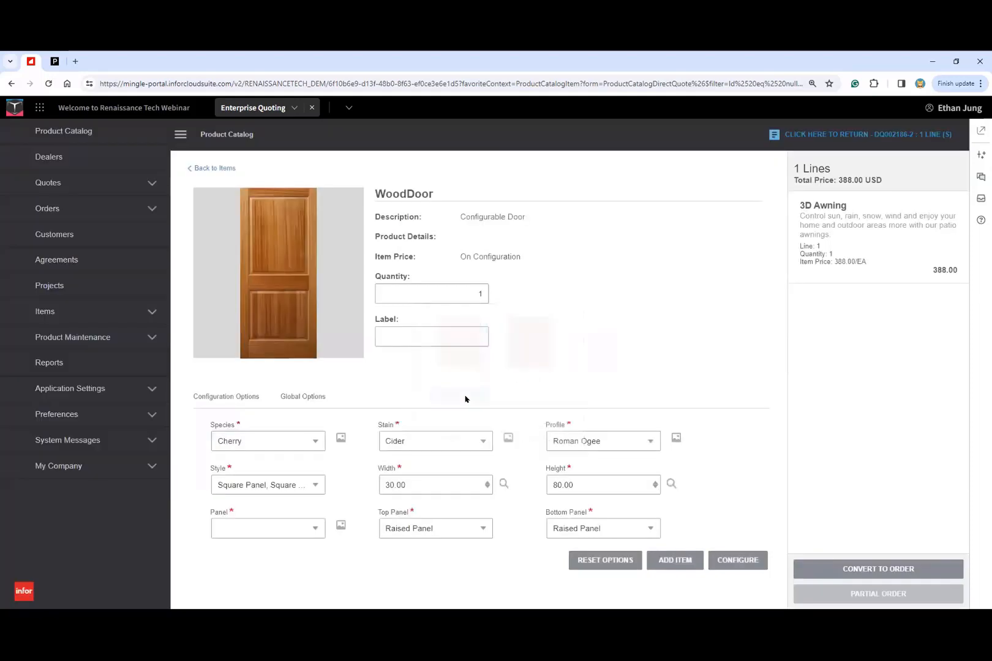
click(340, 525)
click(281, 356)
click(300, 452)
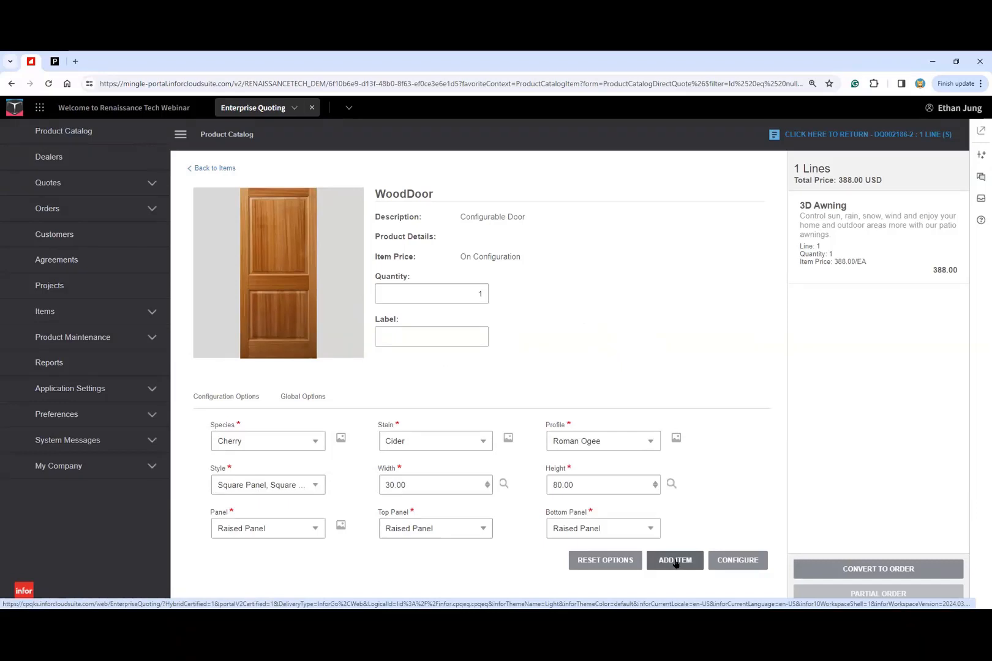
Start the full WoodDoor configuration, choose an Interior door and proceed to its dimensions.
click(734, 560)
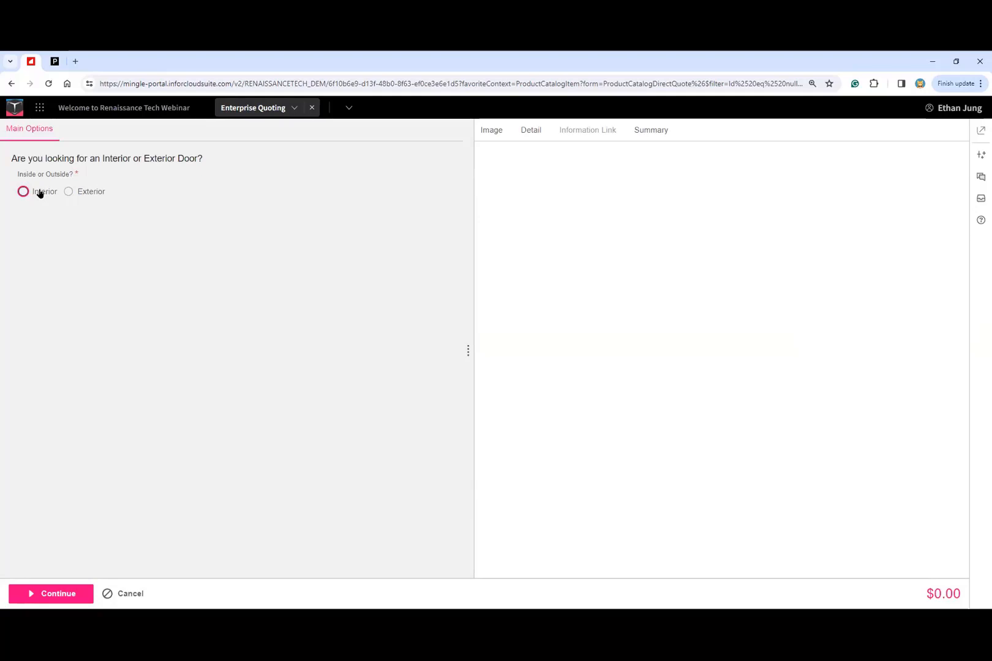
click(38, 192)
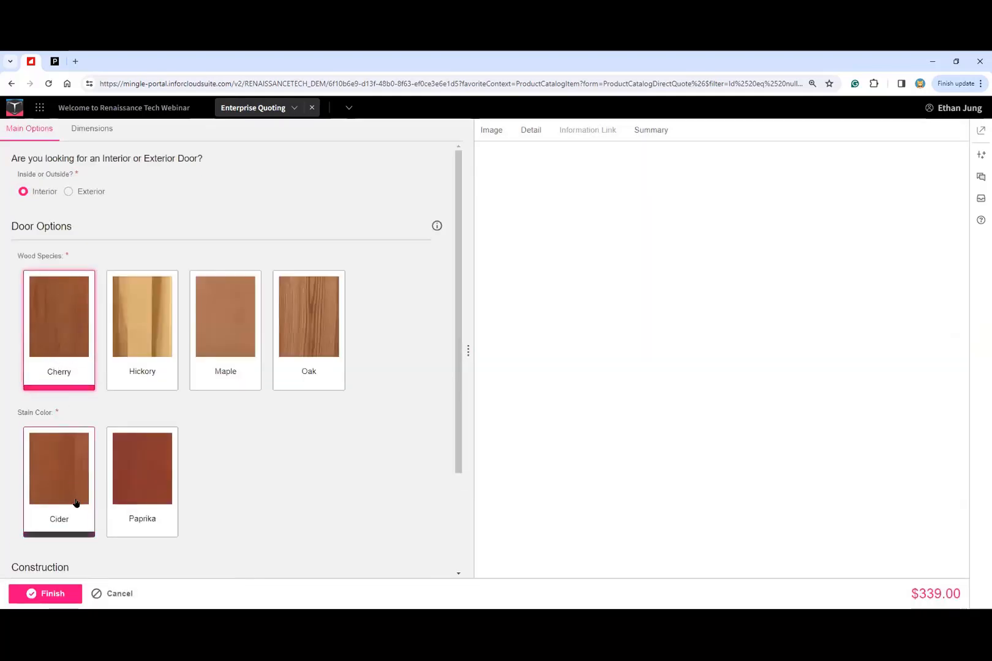
scroll(138, 519, down, 3)
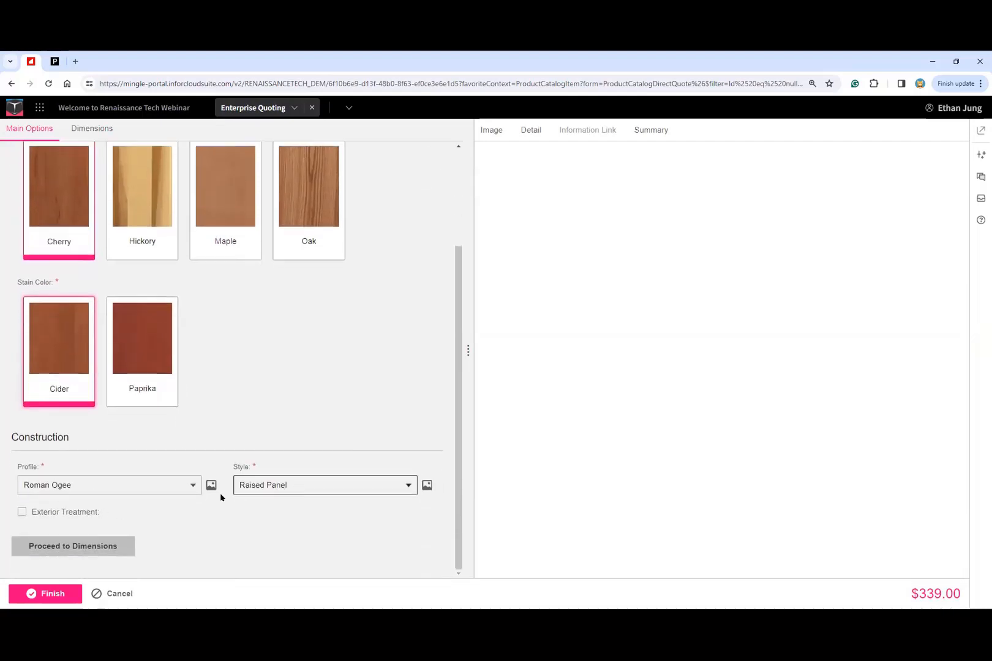
click(80, 544)
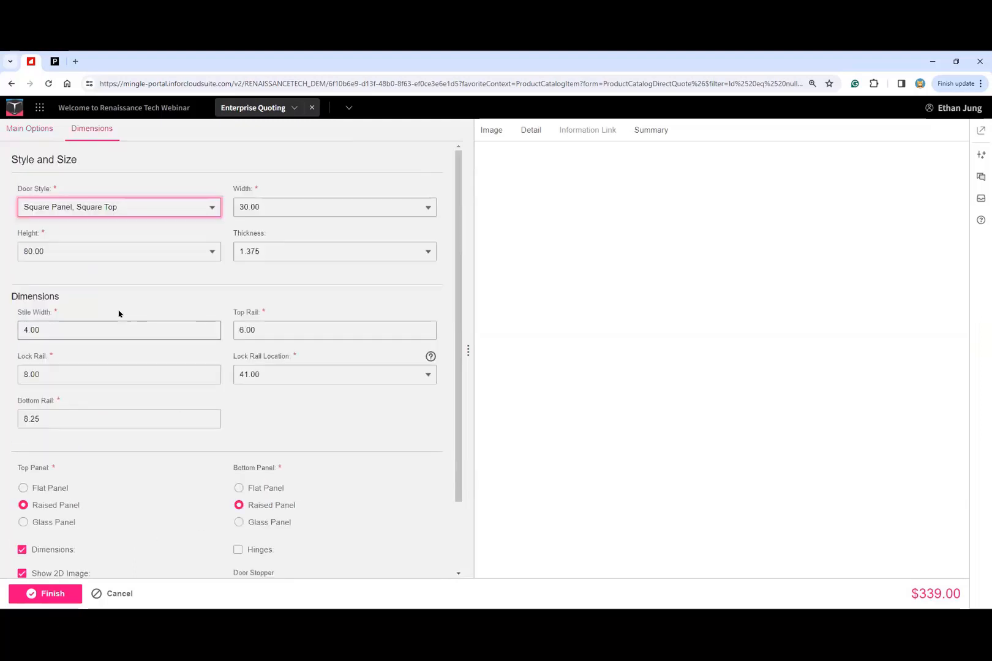
Display the door's image and set its width to 48.00 and its height to 60.00.
click(488, 133)
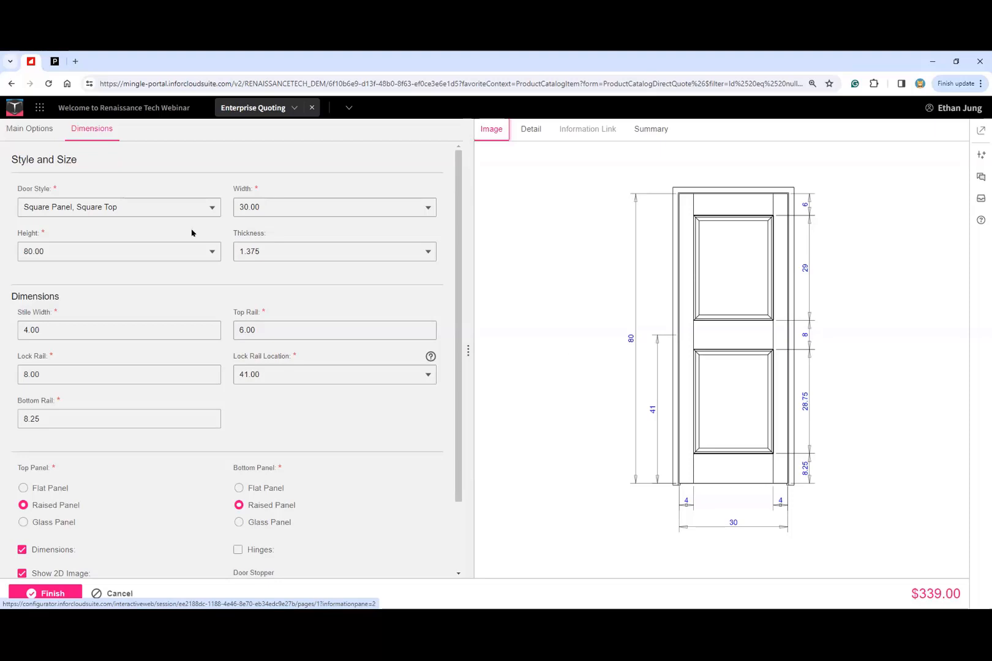
click(297, 210)
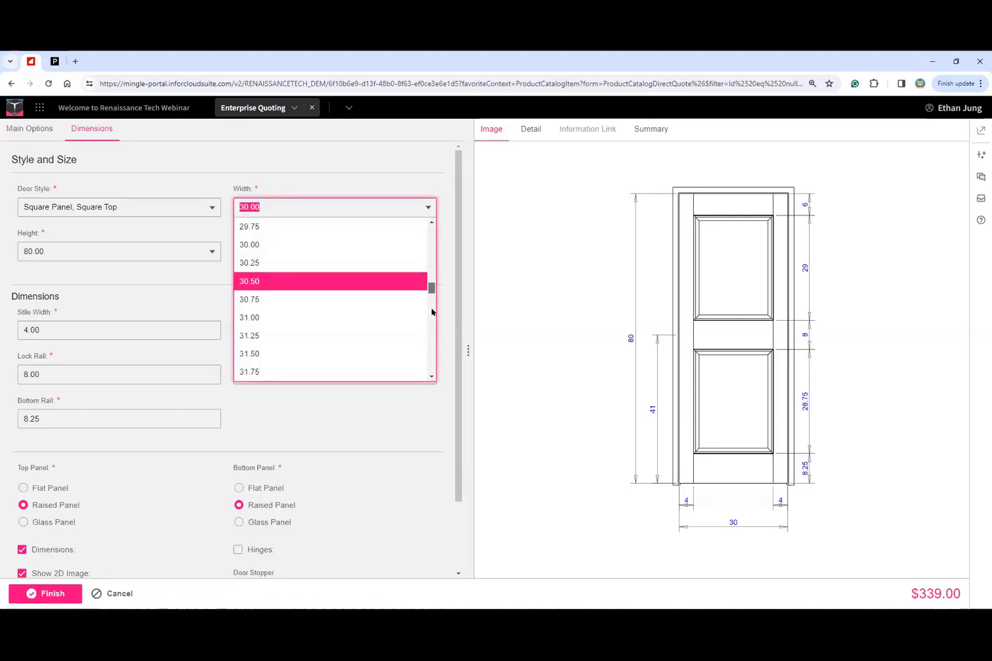
scroll(431, 343, down, 10)
scroll(423, 382, down, 10)
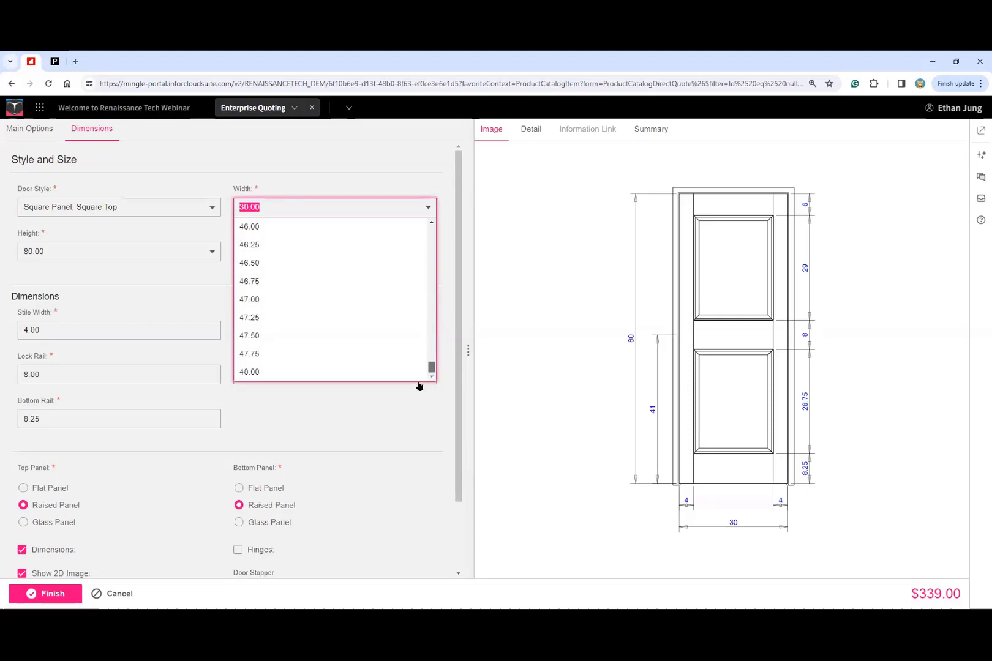
click(321, 374)
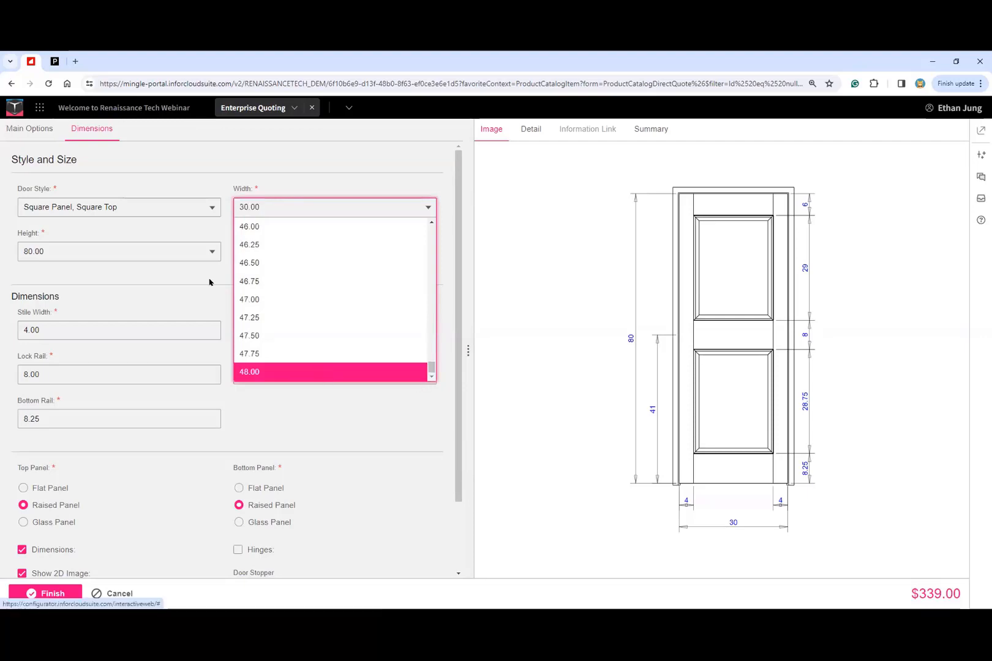
click(163, 248)
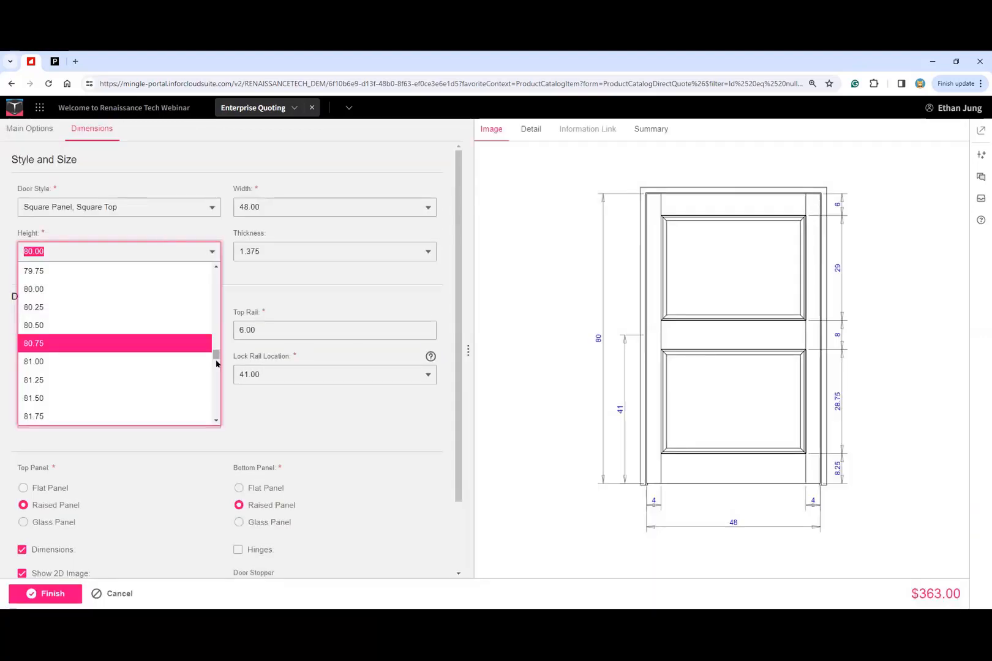
scroll(221, 275, up, 5)
scroll(221, 271, up, 20)
click(170, 269)
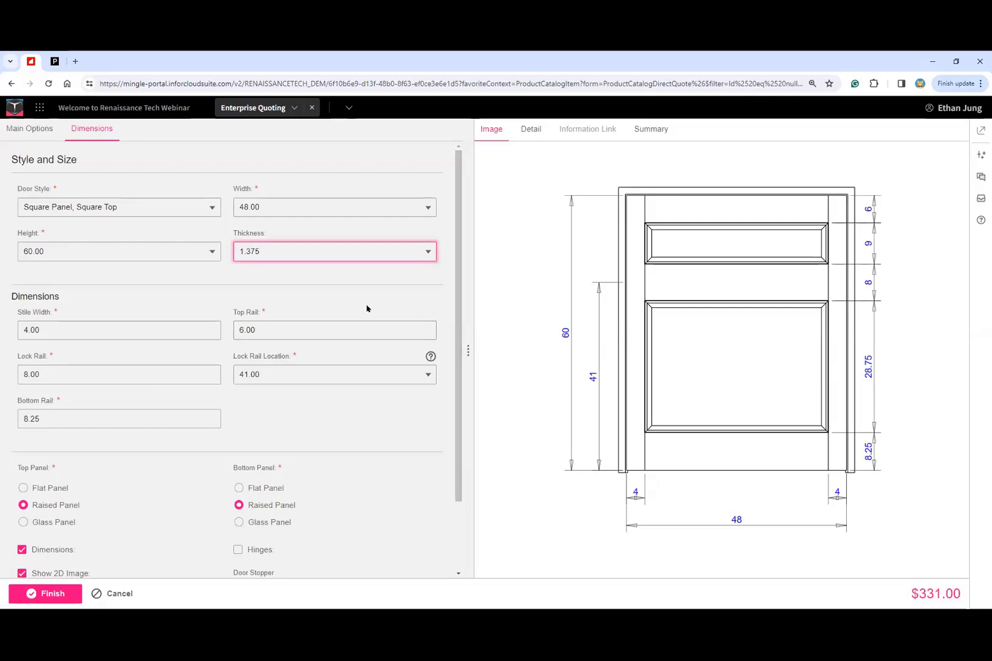
Try the Arch Panel, Arch Top door style, review the summary, and return the style to Square Panel, Square Top.
click(172, 213)
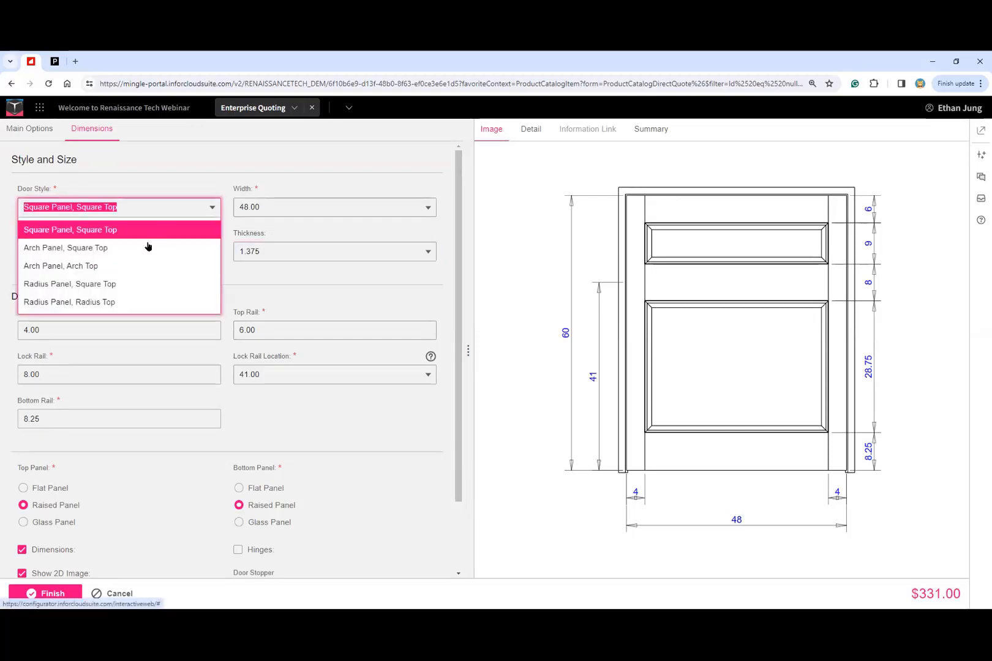
click(136, 267)
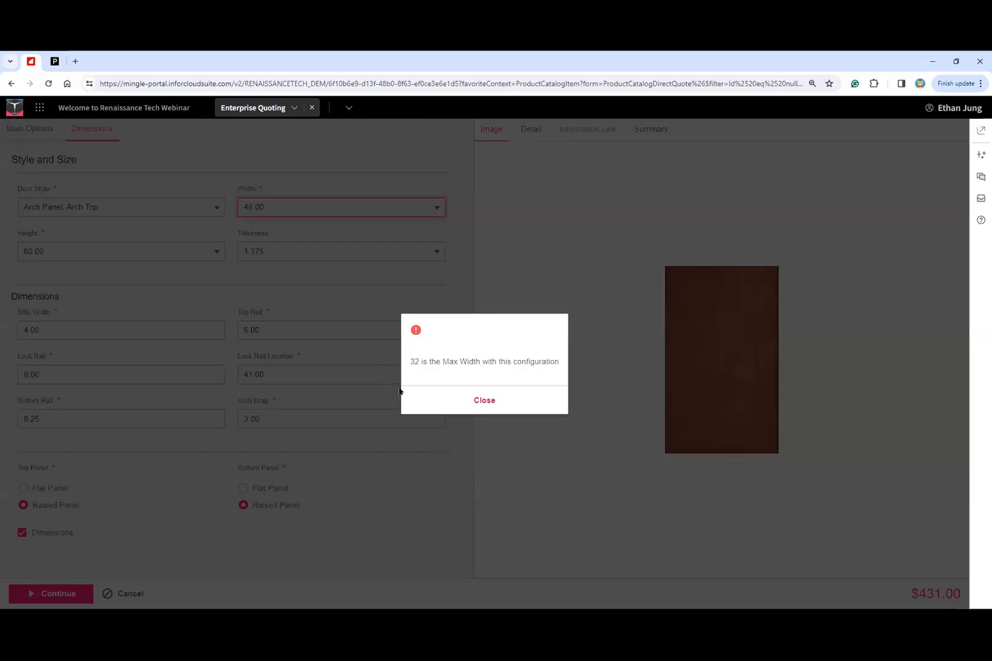
click(446, 399)
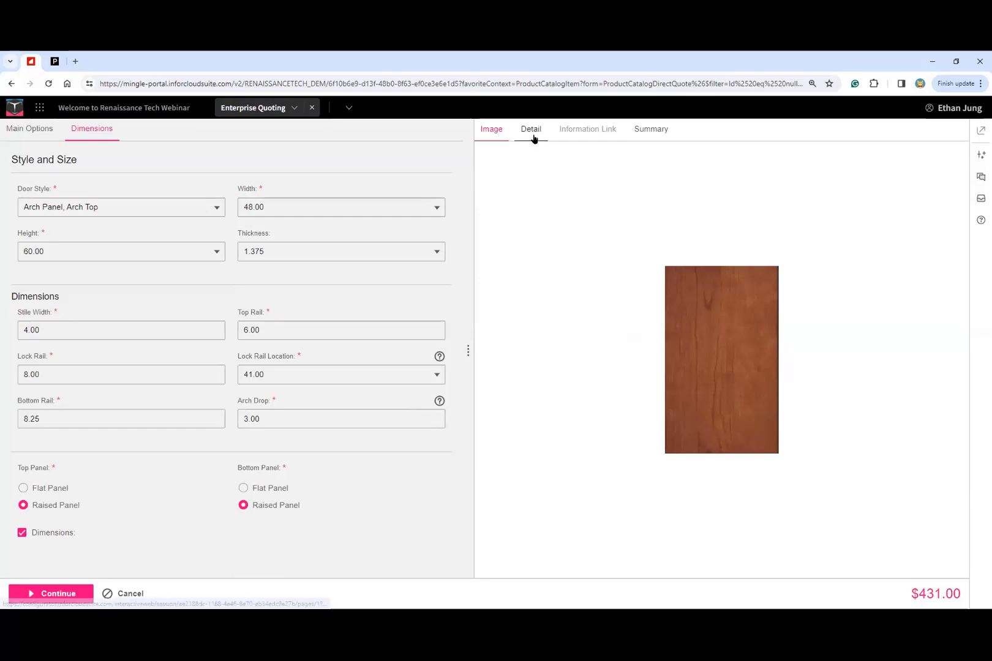
click(645, 131)
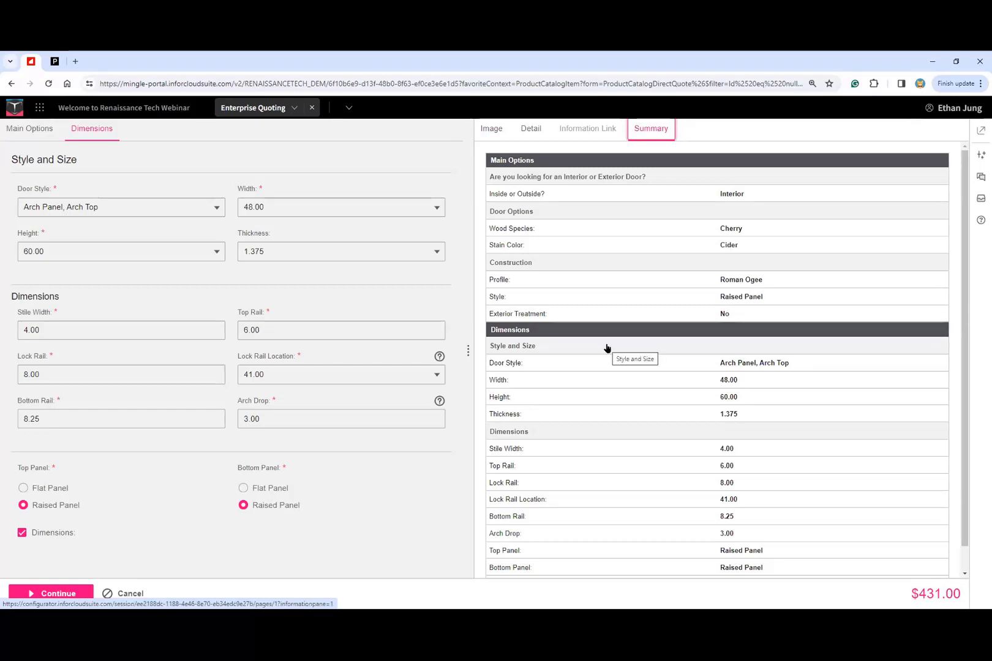
scroll(606, 347, down, 1)
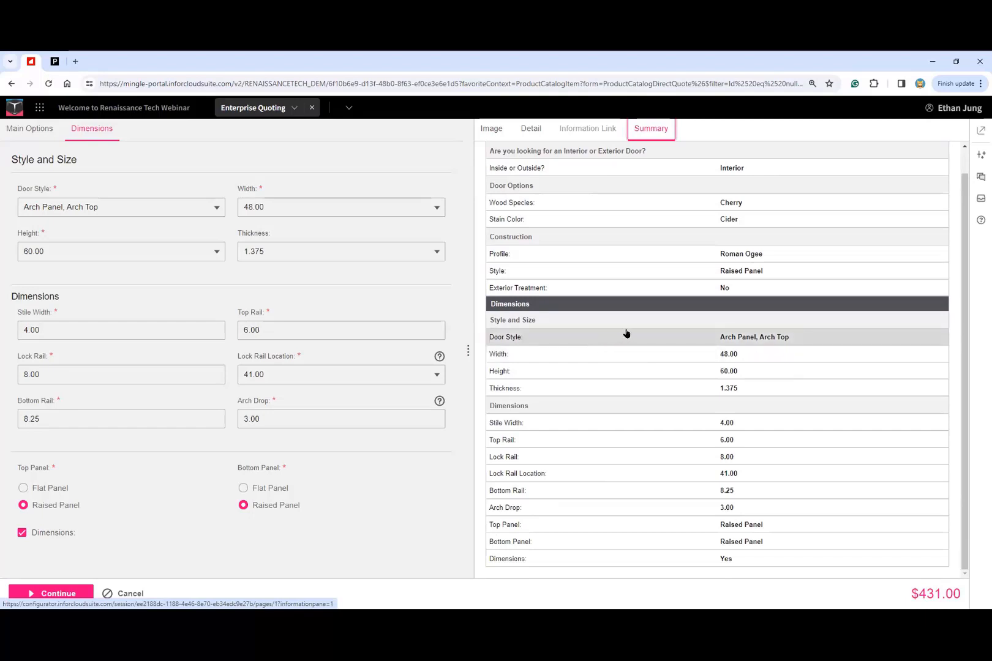
click(164, 208)
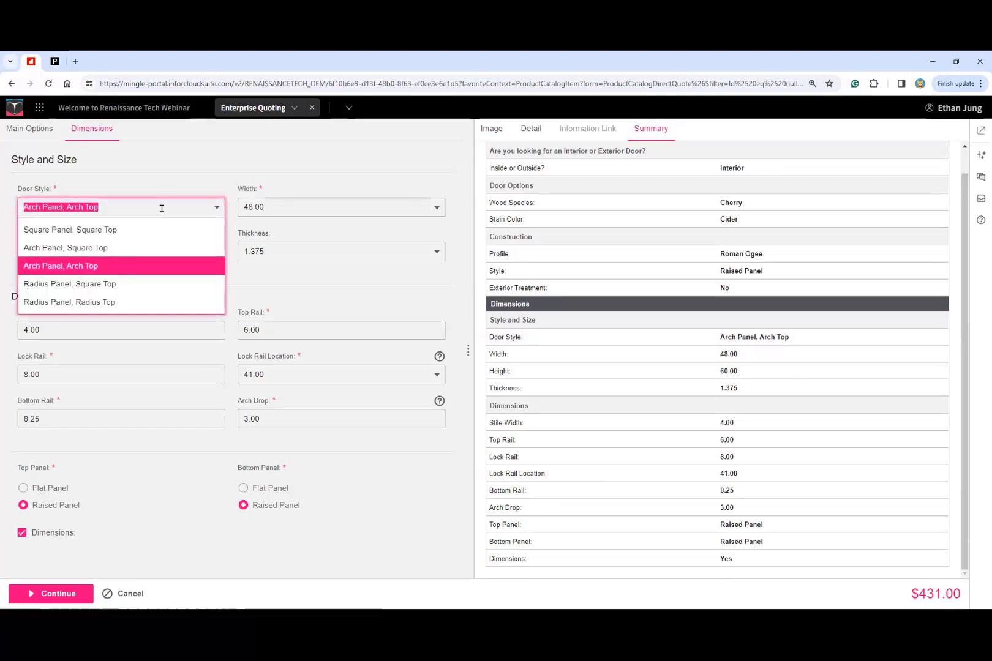
click(113, 231)
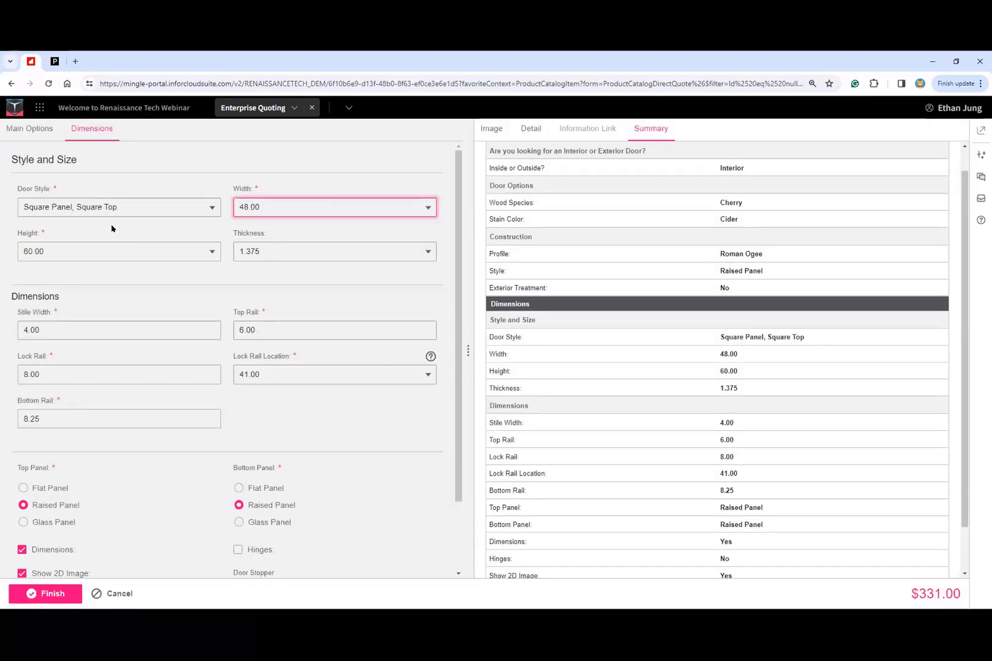
Review the door's image and price details, and finish the configuration to add the WoodDoor to the quote.
click(491, 130)
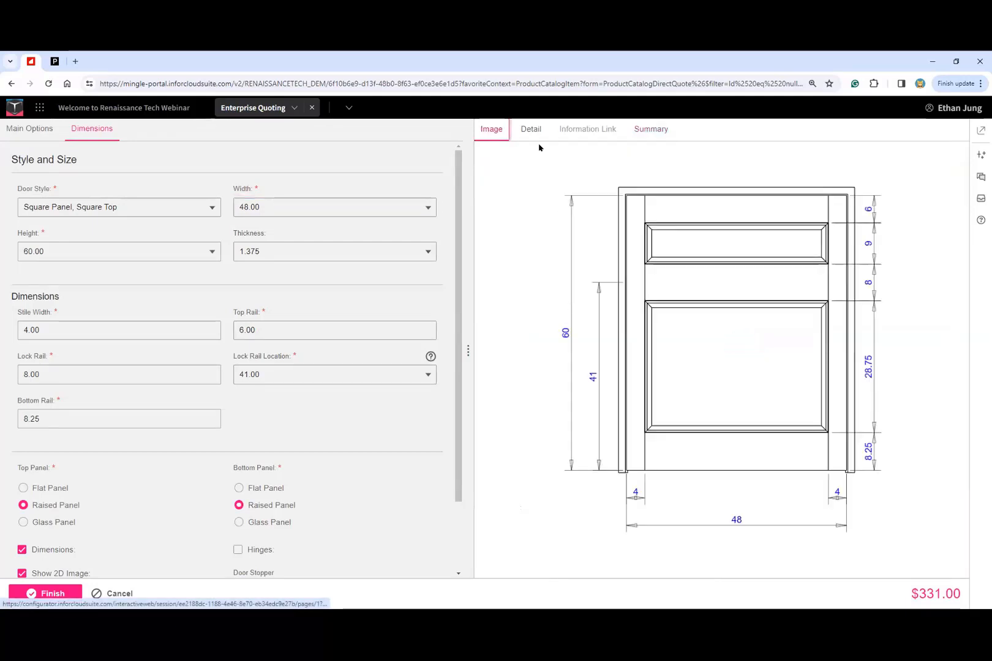
click(531, 131)
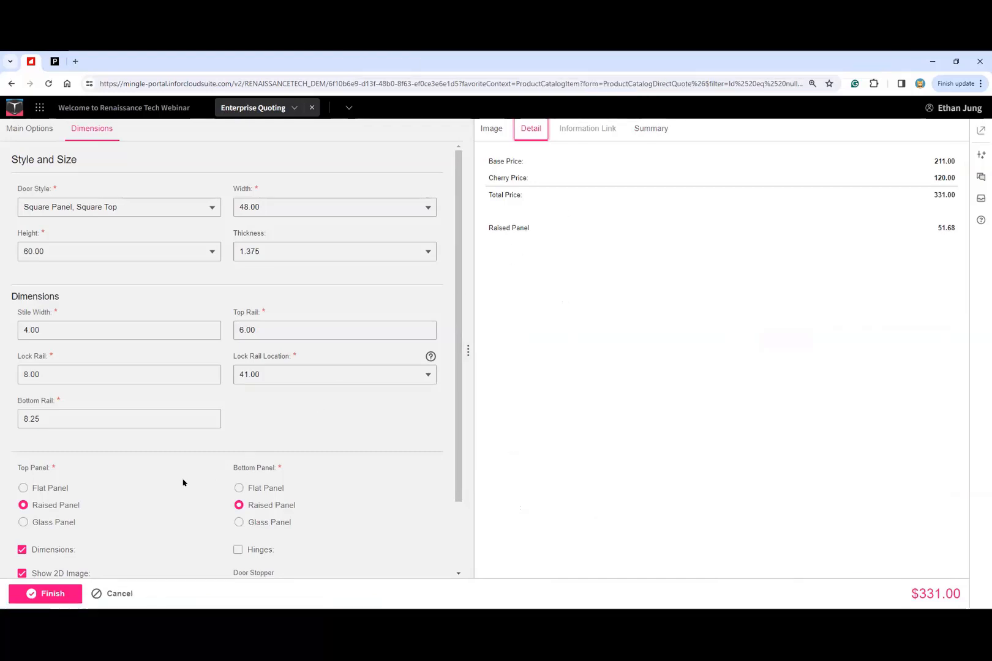
scroll(183, 482, down, 2)
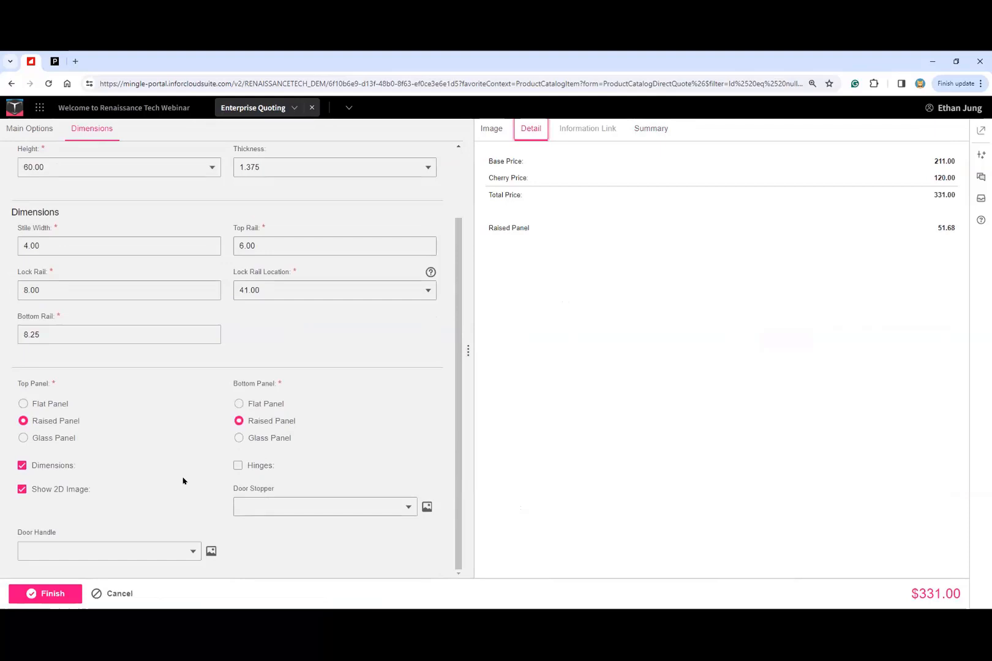
click(49, 593)
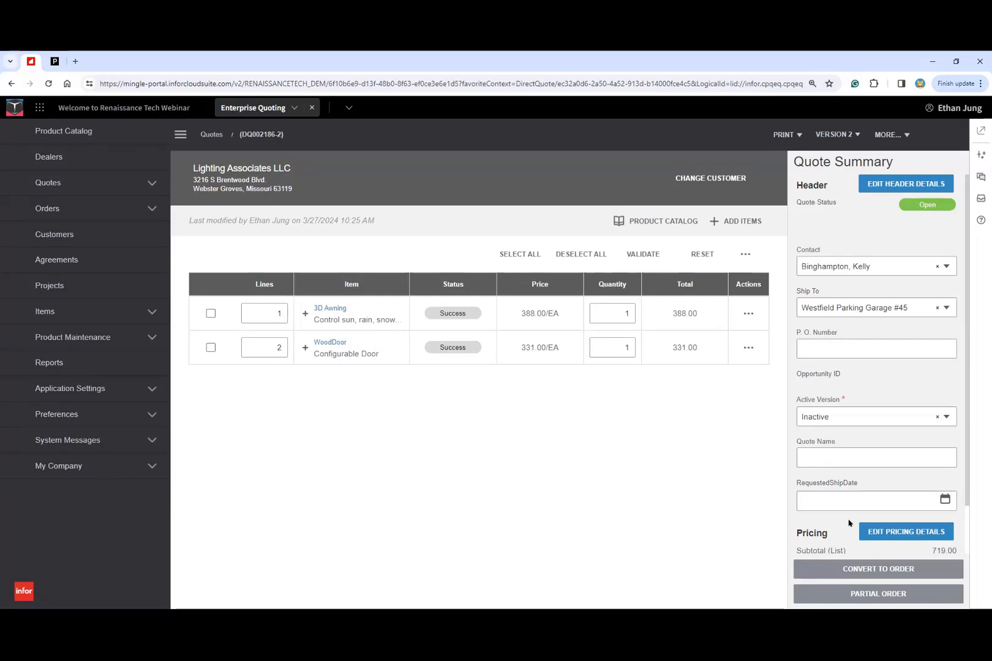
Review the quote's pricing details and available markup methods, keep Markup % selected, and return to the quote lines.
click(881, 532)
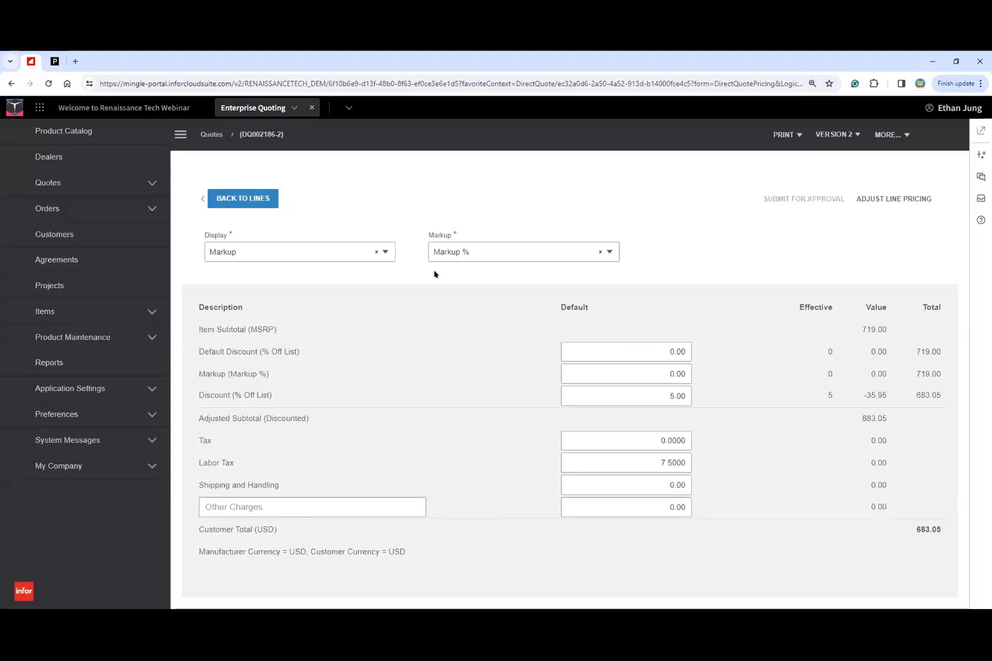
click(492, 253)
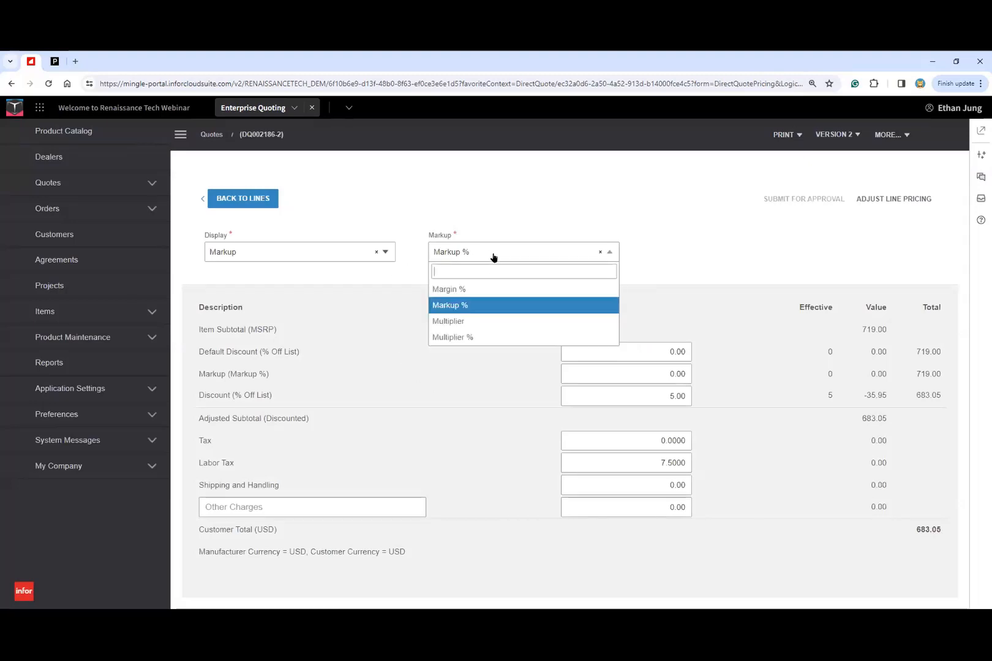
click(624, 307)
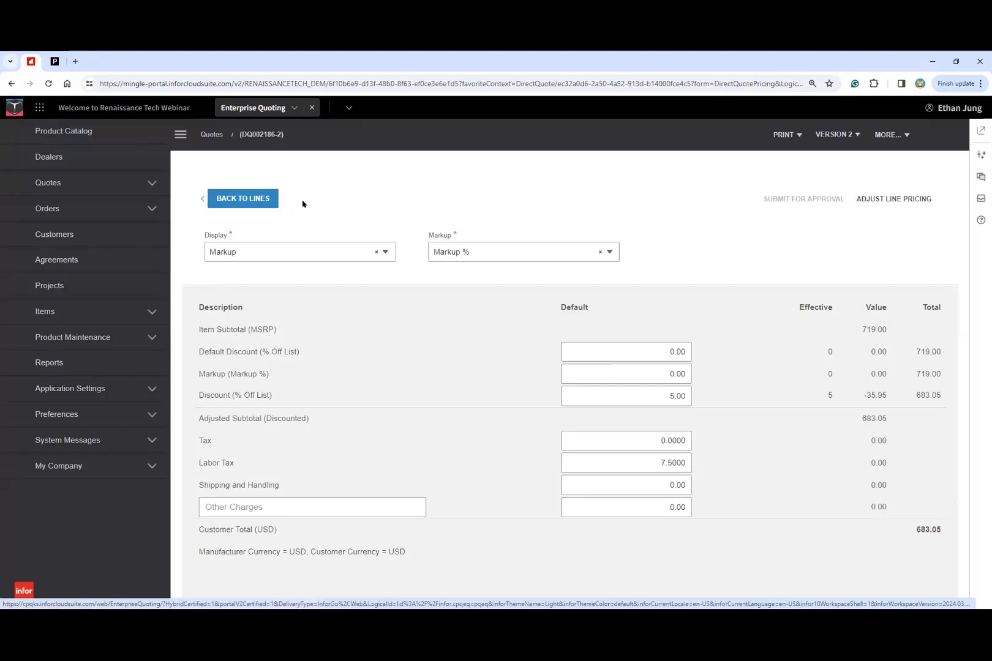
click(240, 199)
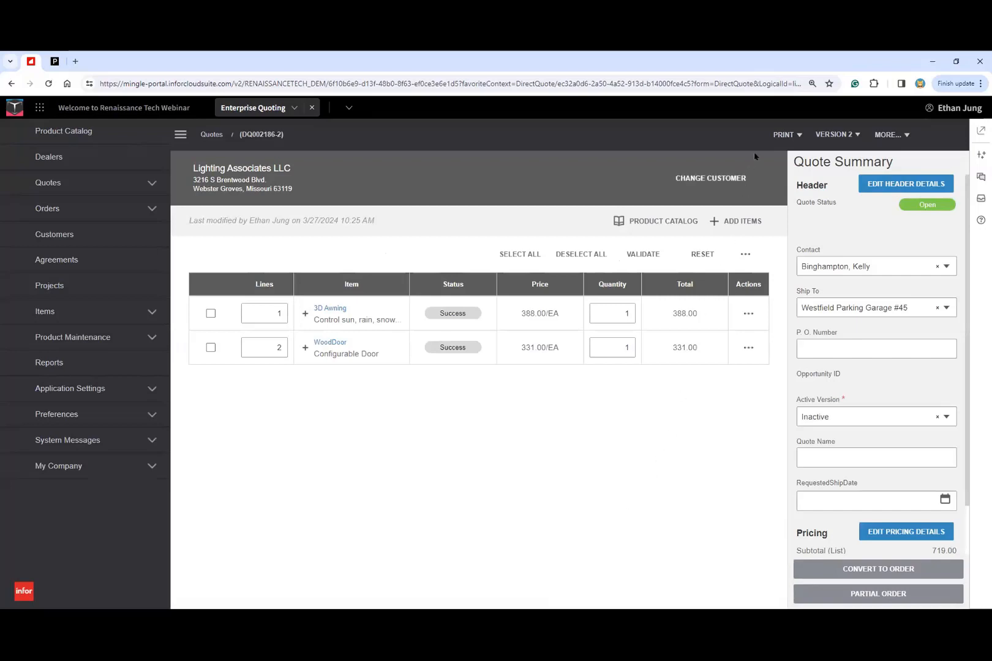
Generate a preview of the quote's bid document using the existing print options and Default template.
click(783, 134)
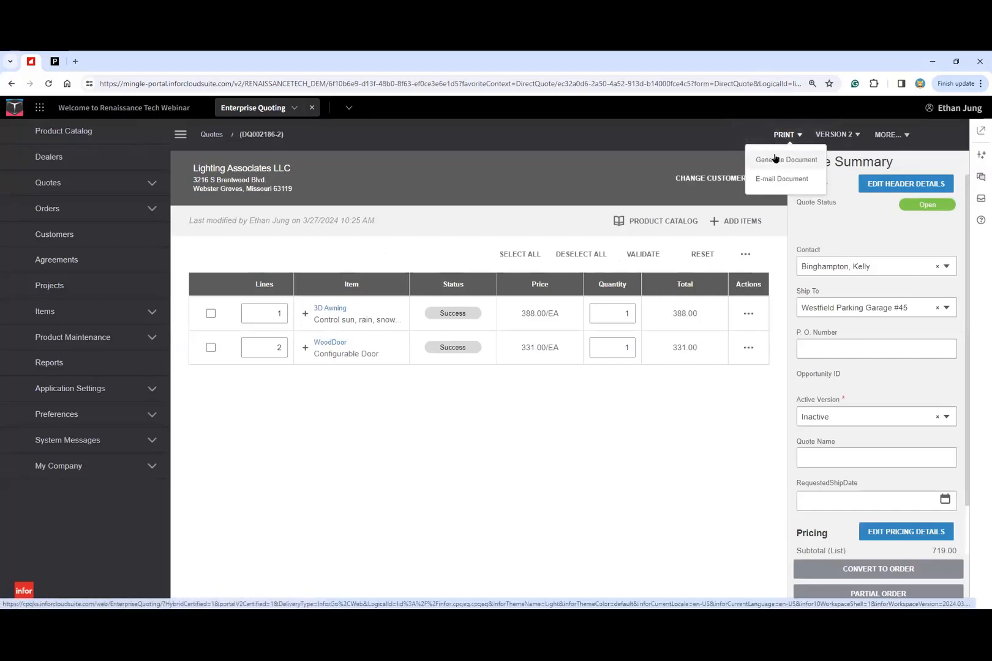
click(776, 158)
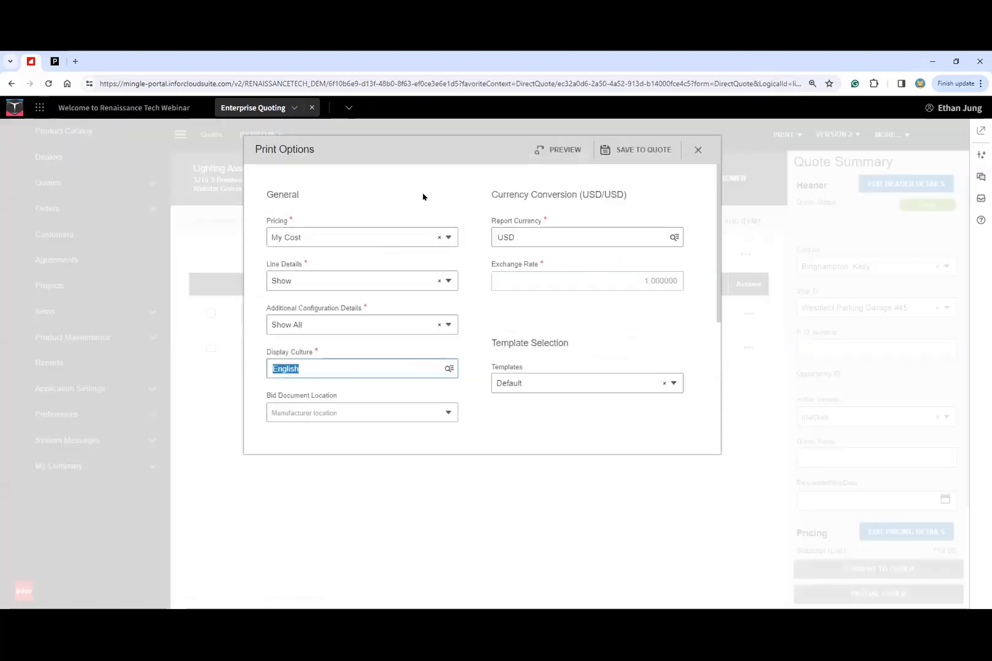
click(554, 152)
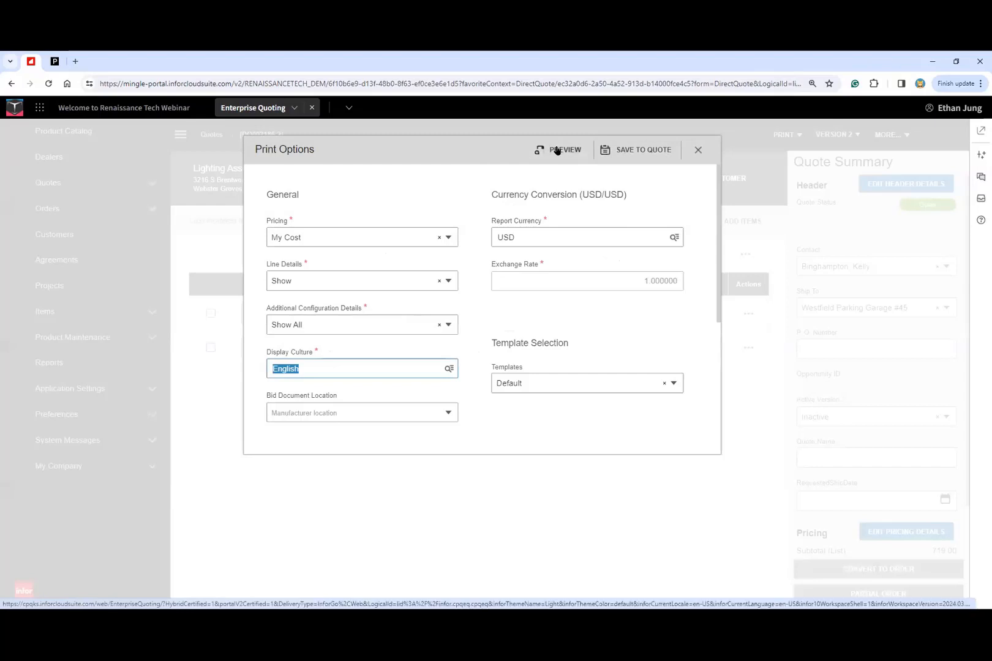
click(557, 151)
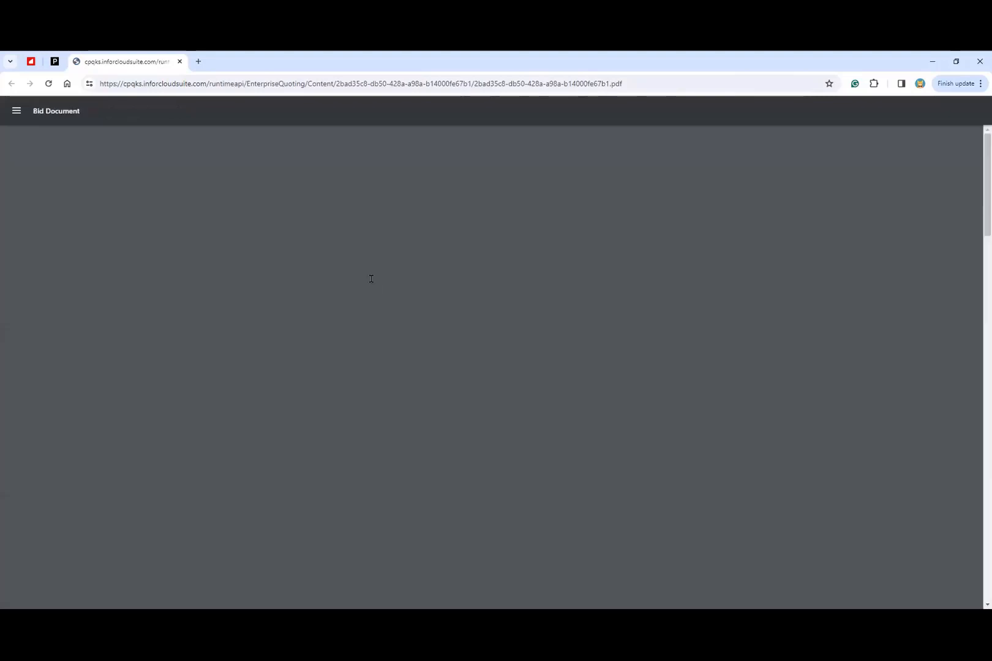
Read through the bid document to the 3D Awning and WoodDoor line details, and close it.
scroll(367, 280, down, 2)
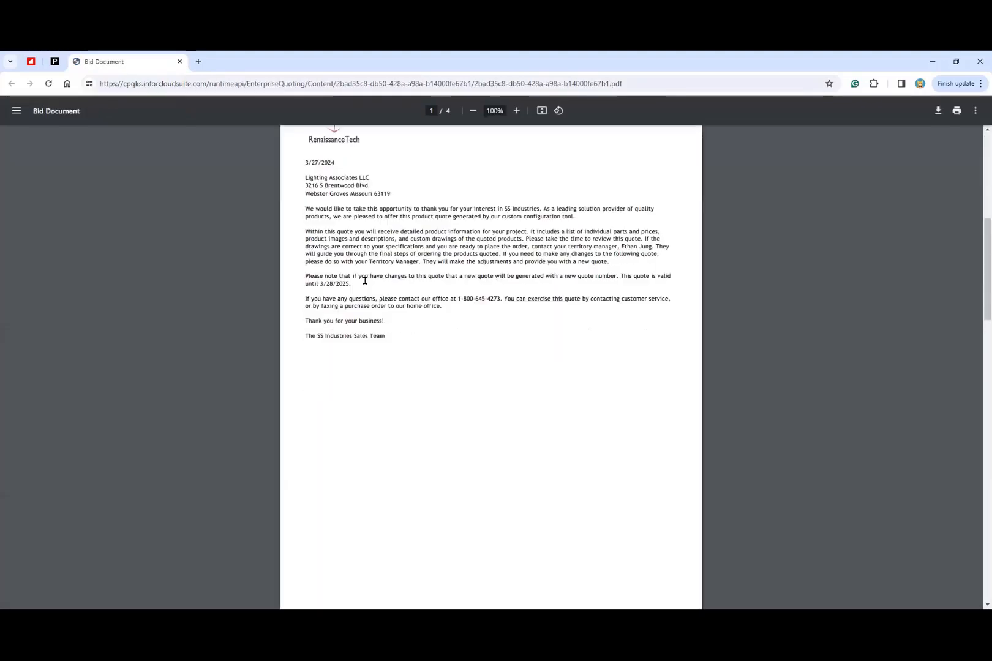
scroll(287, 310, down, 12)
scroll(290, 308, down, 10)
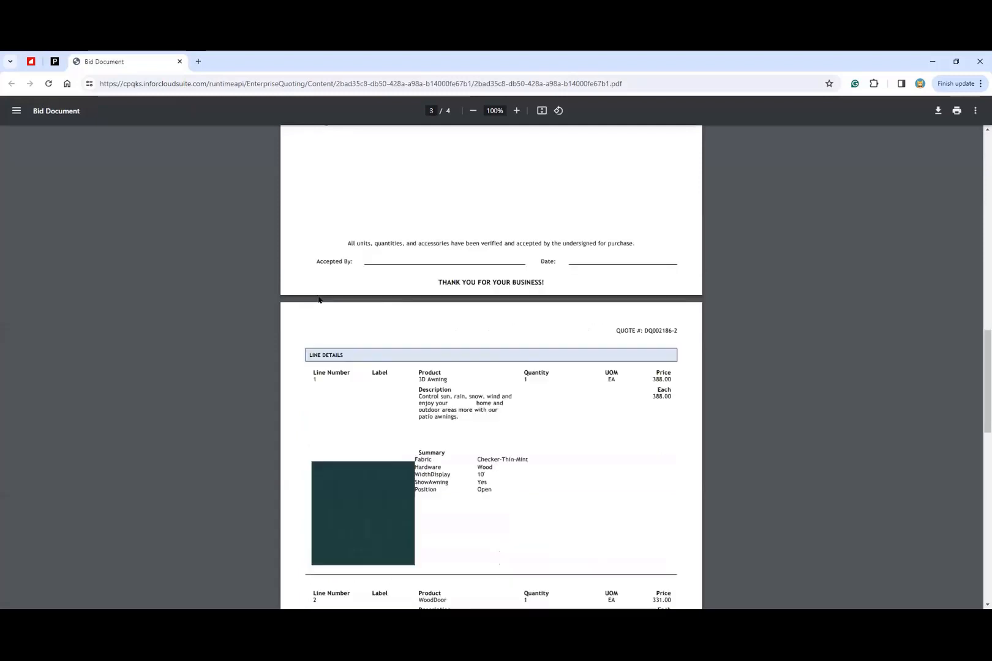
scroll(328, 369, down, 2)
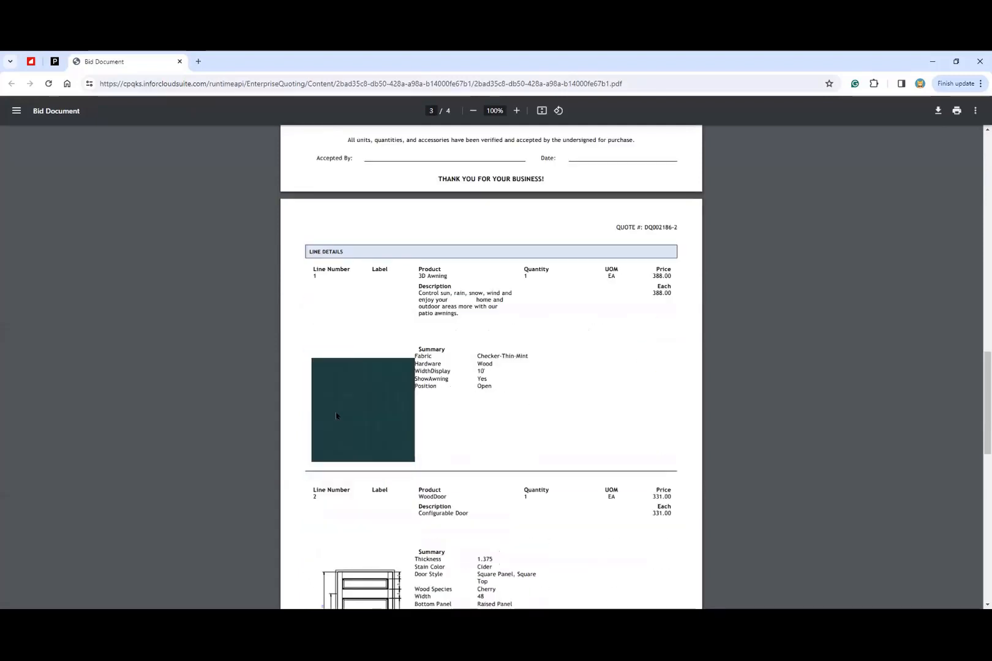
scroll(336, 416, down, 3)
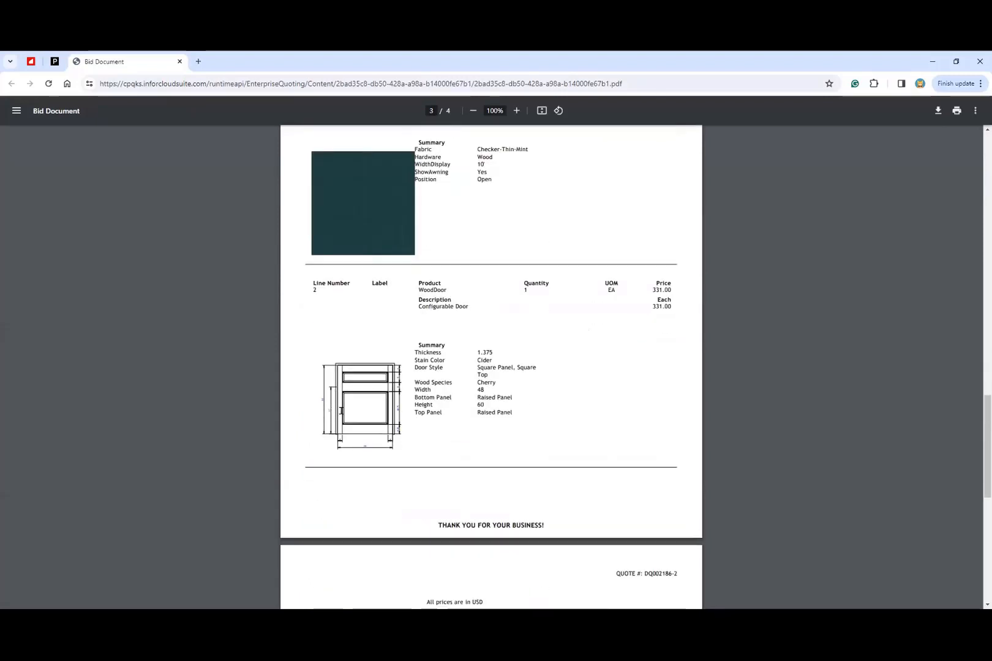
click(179, 61)
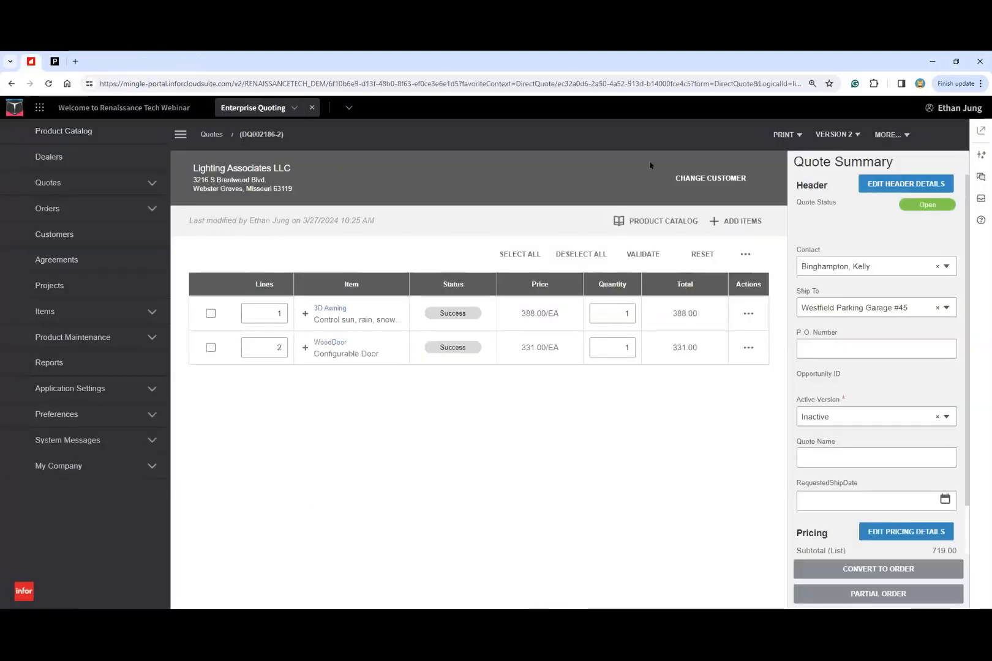
Convert the quote to a partial order and add only the WoodDoor line to it.
click(784, 134)
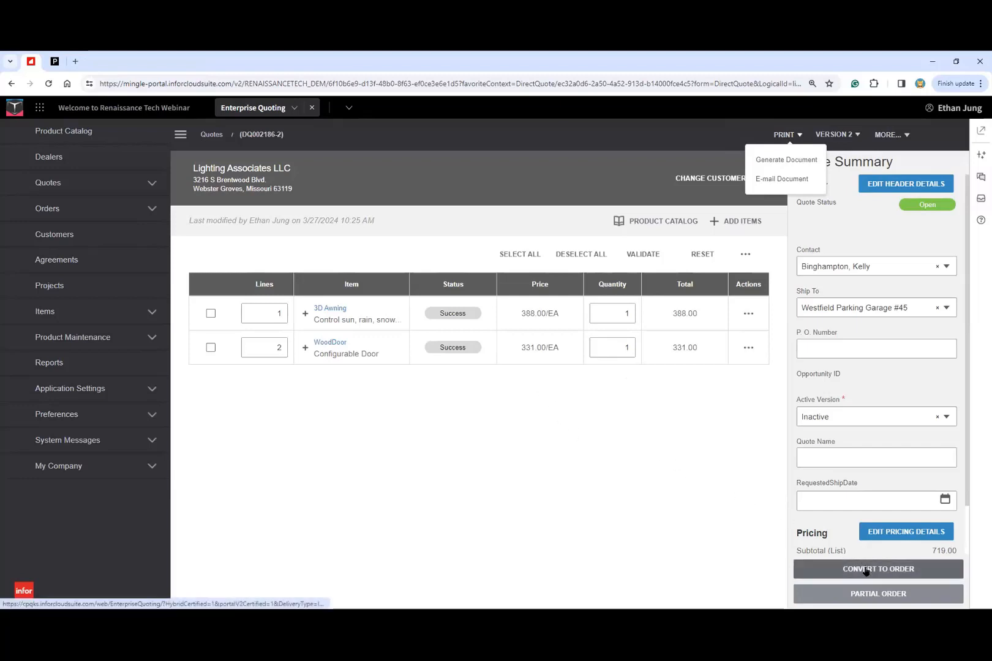
click(873, 594)
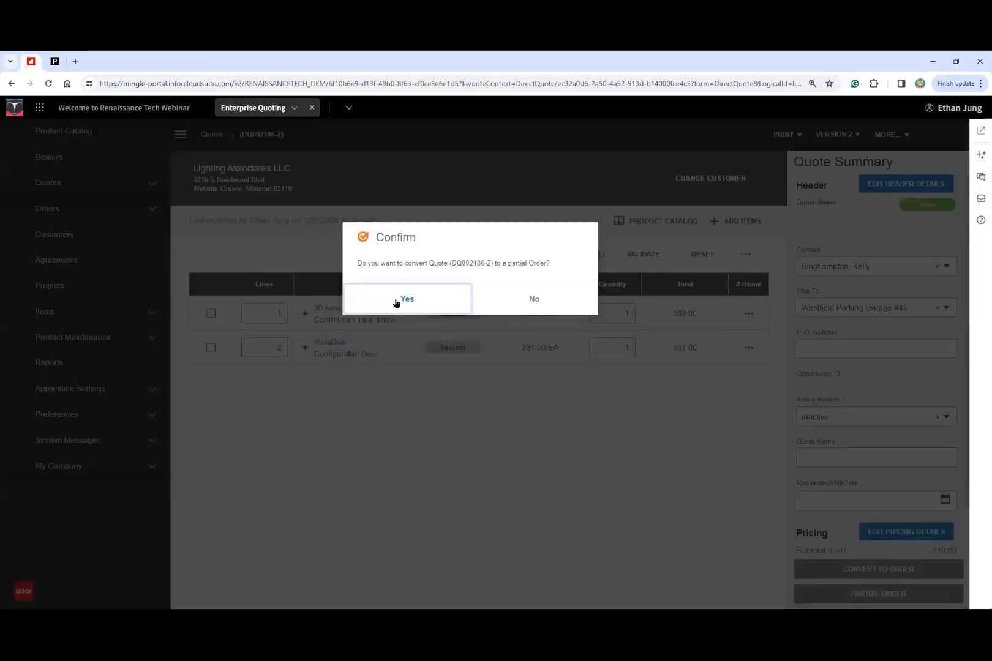
click(396, 300)
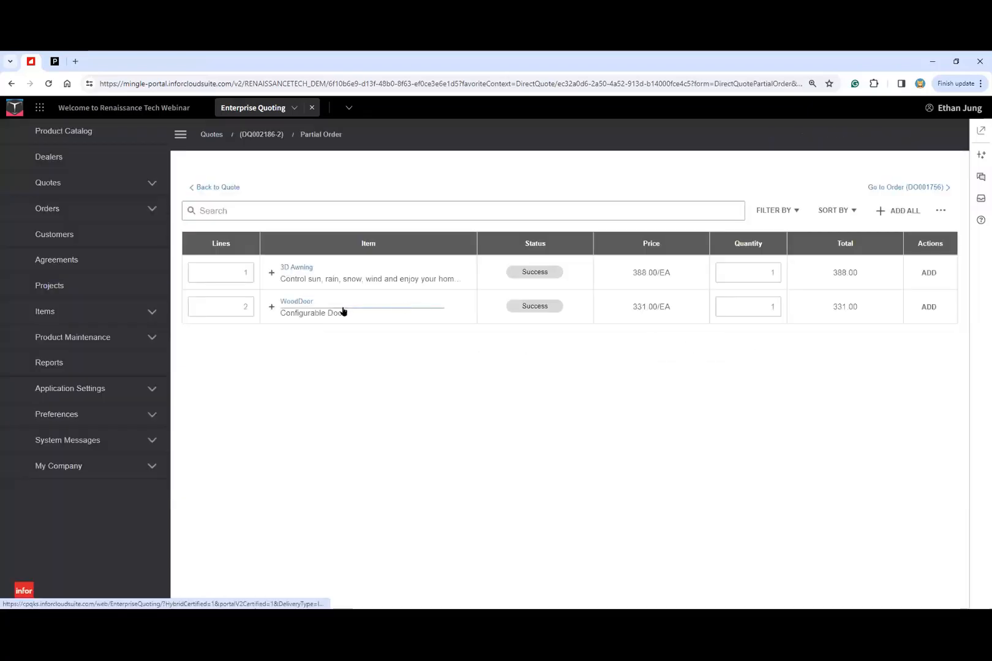
click(928, 305)
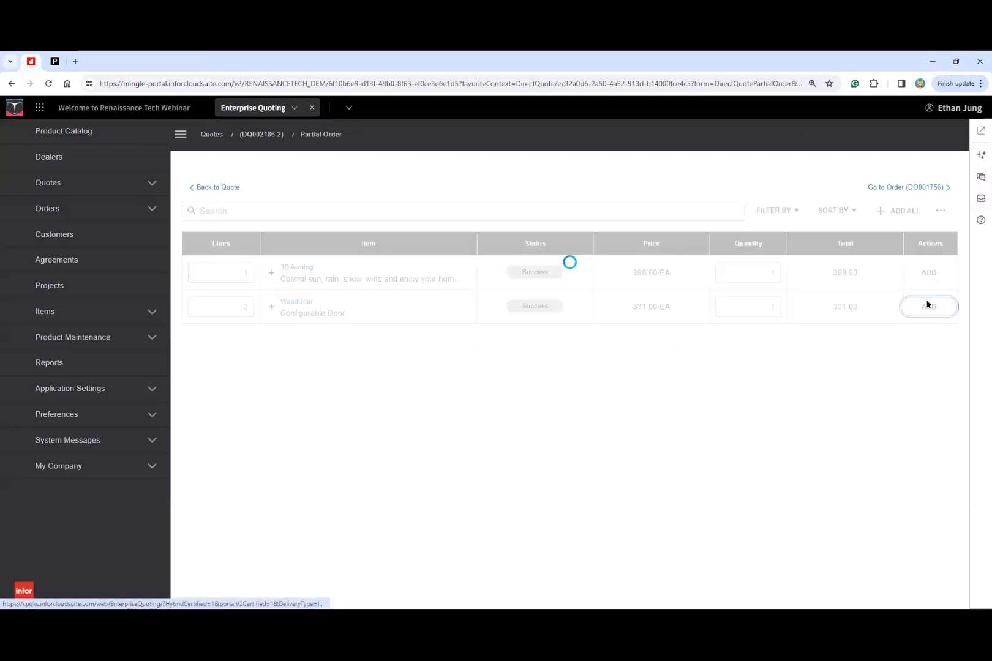
Open the partial order for Lighting Associates LLC, place it, and dismiss the submission notice.
click(905, 188)
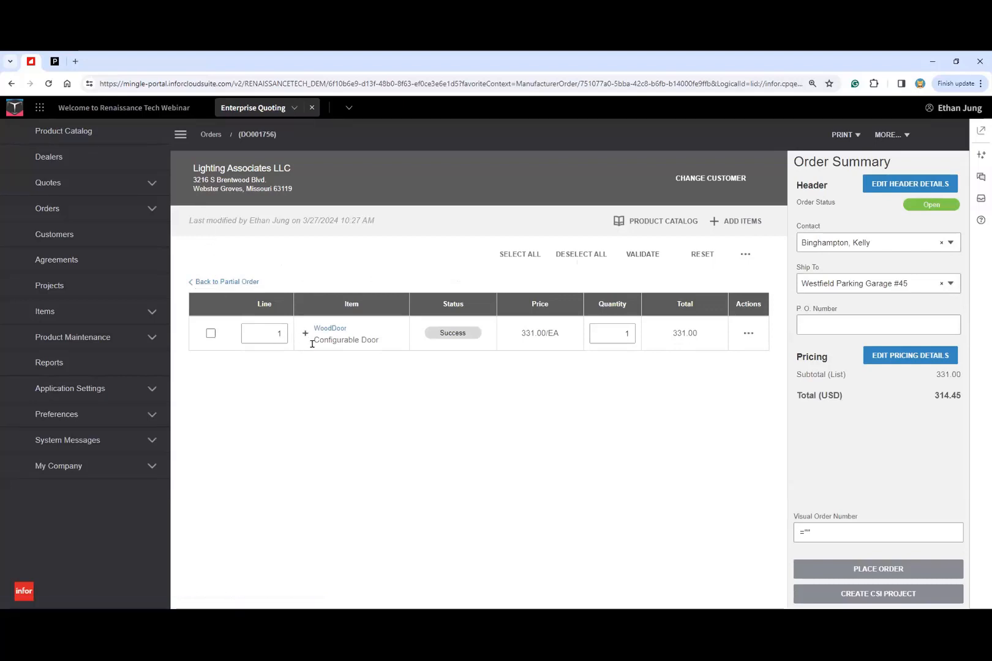
click(867, 570)
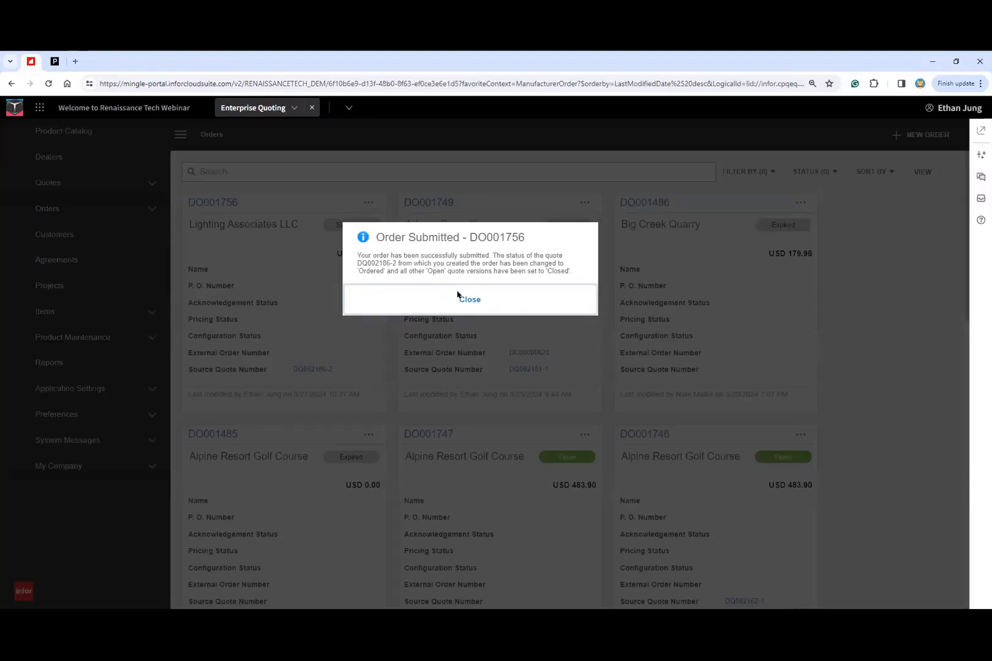
click(457, 296)
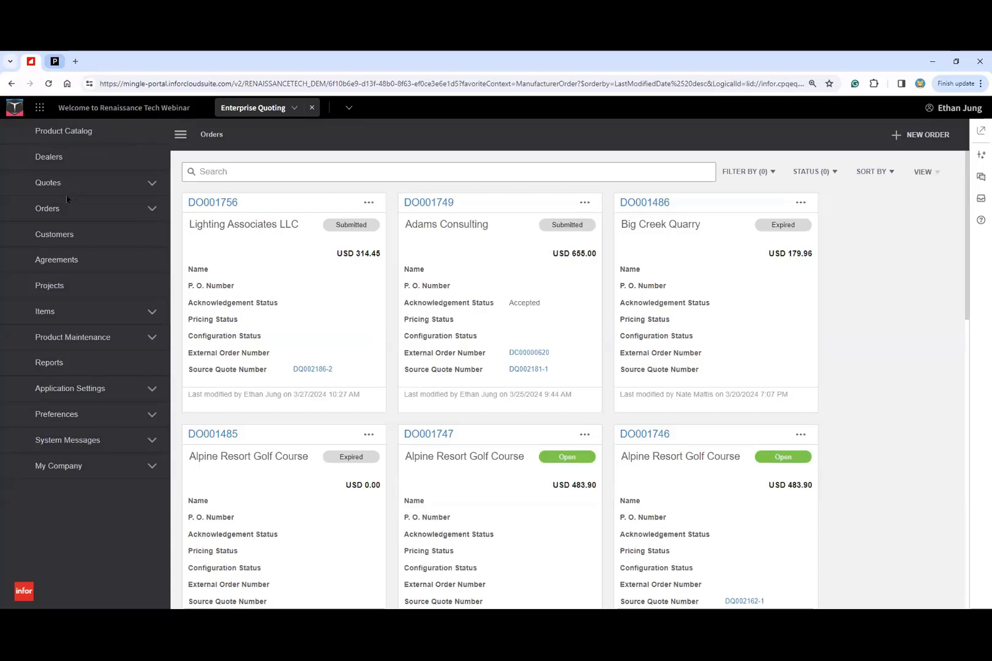
Switch to the Palliser site, set the Auremo Bed size to California King, and display the headboard choices.
click(55, 61)
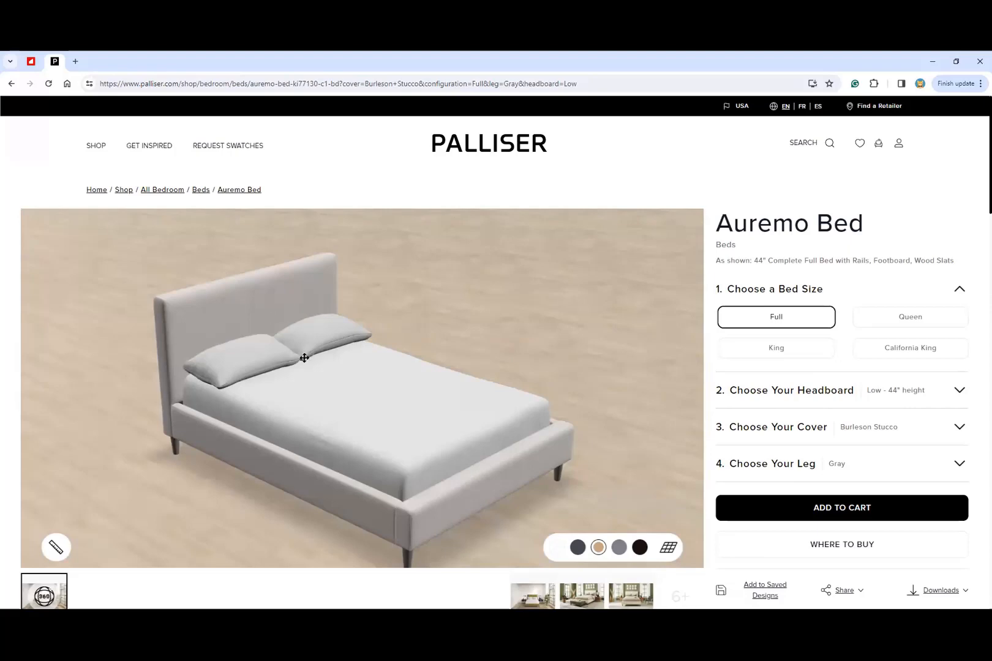
click(898, 347)
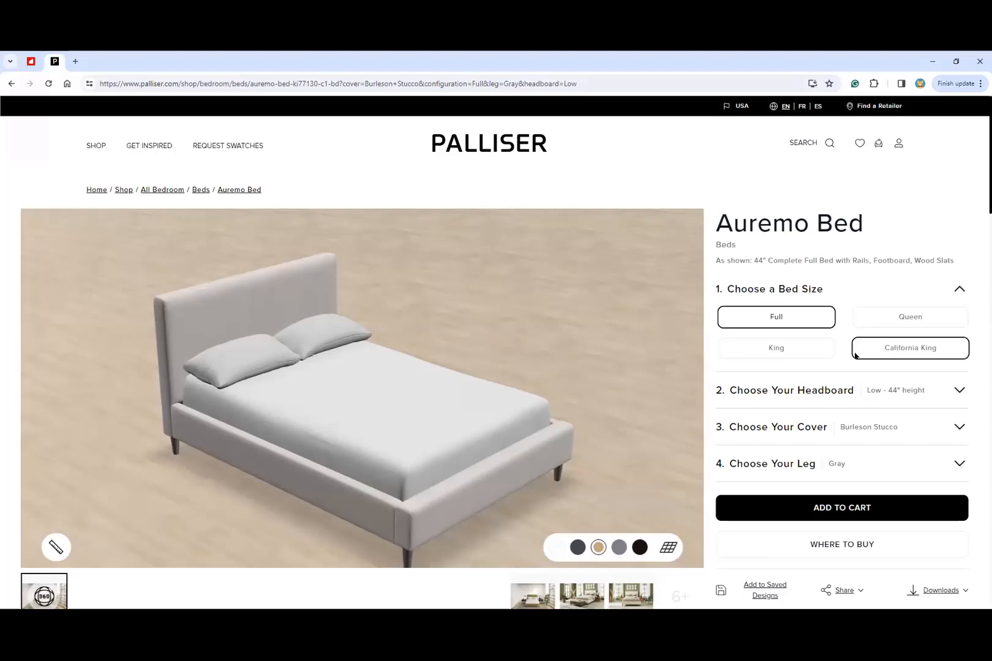
click(786, 390)
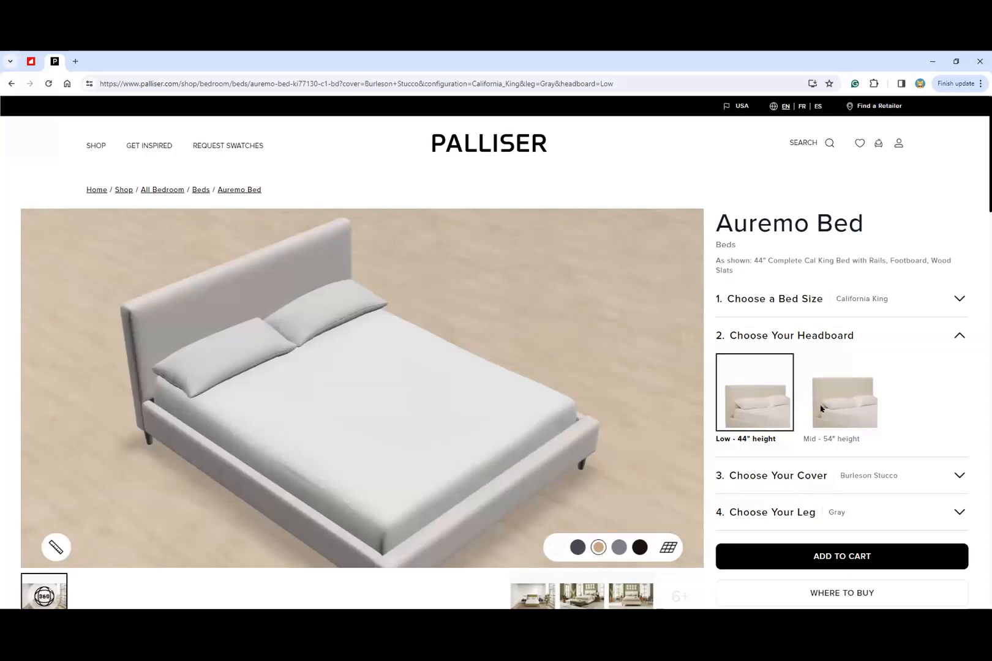
Look over the remaining Auremo Bed configuration options and open the Palliser retailer finder.
scroll(820, 411, down, 2)
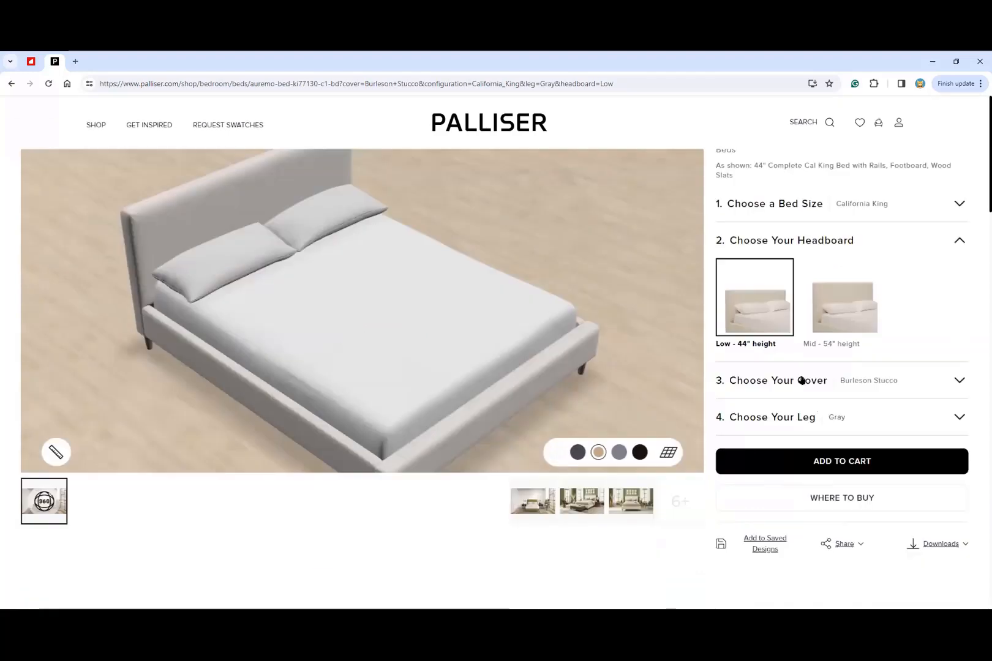
scroll(789, 385, down, 2)
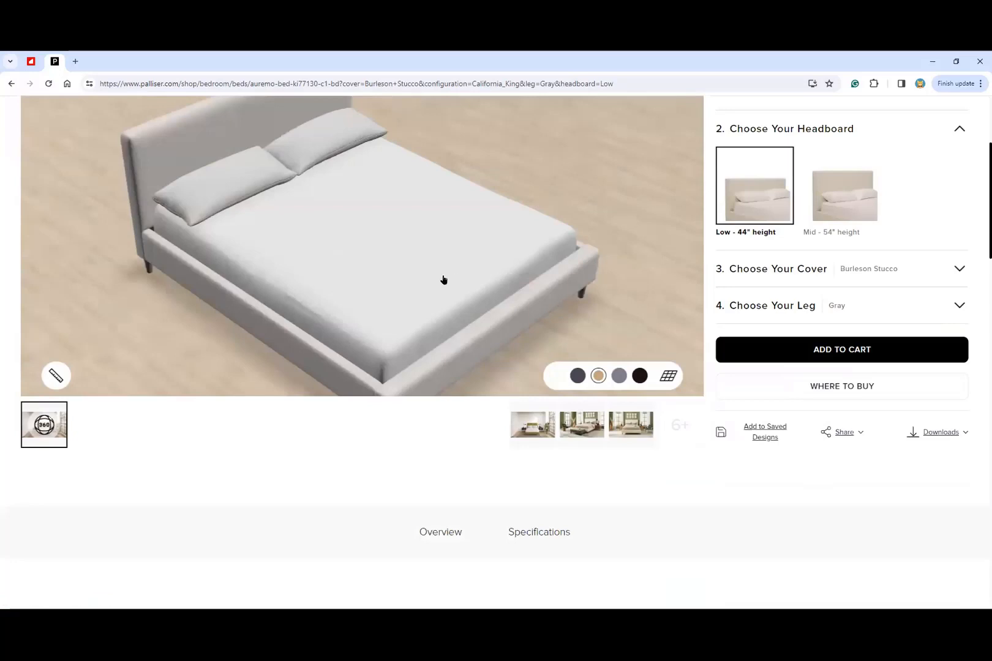
key(Tab)
key(Return)
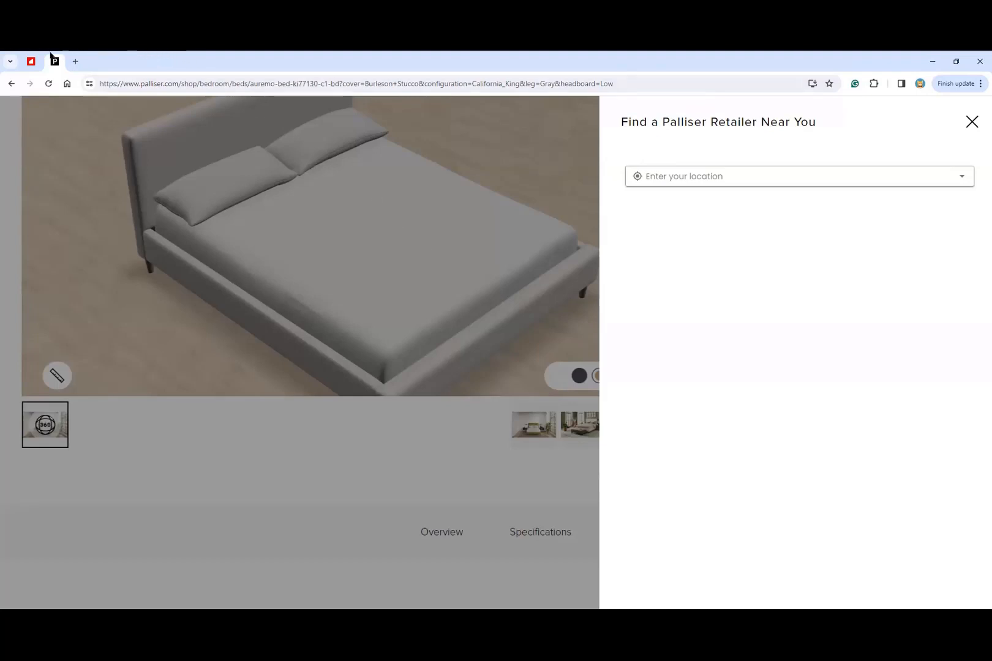
Return to Enterprise Quoting and open the external order linked to the Adams Consulting order in Infor SyteLine.
click(31, 62)
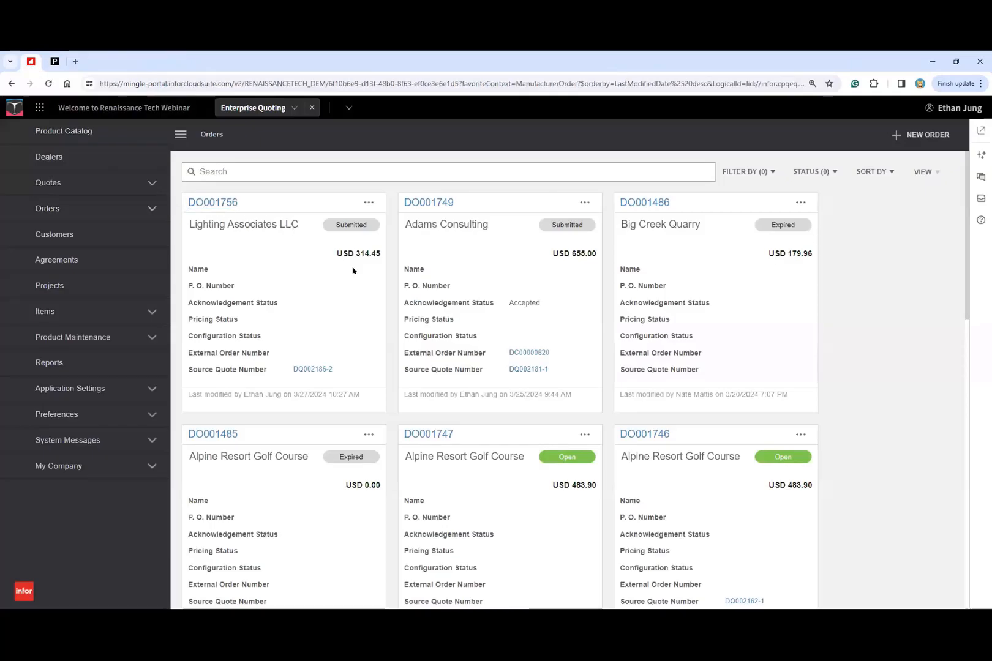
click(522, 354)
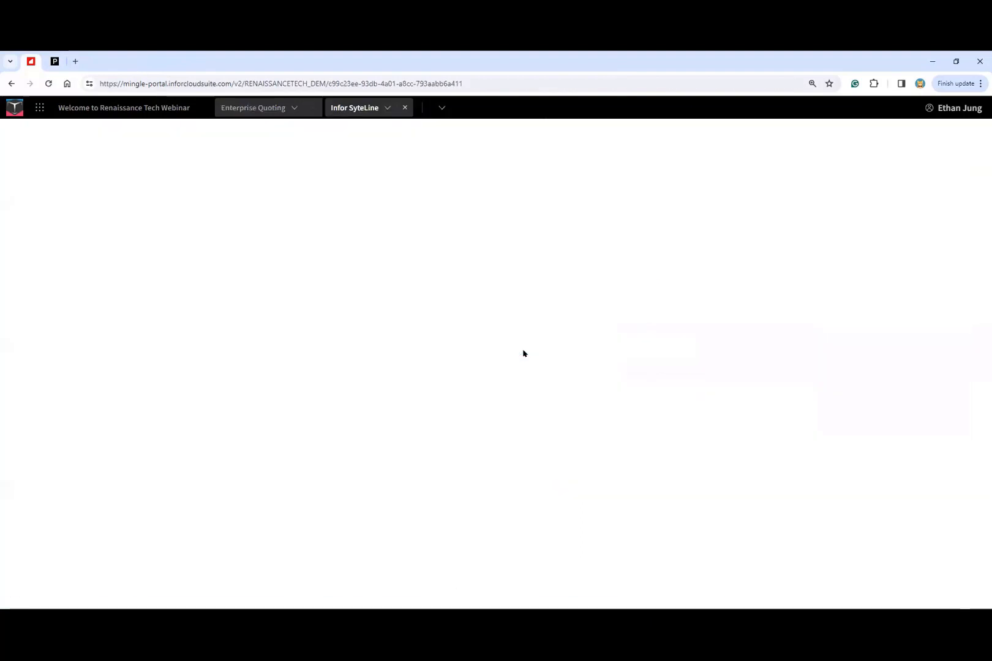